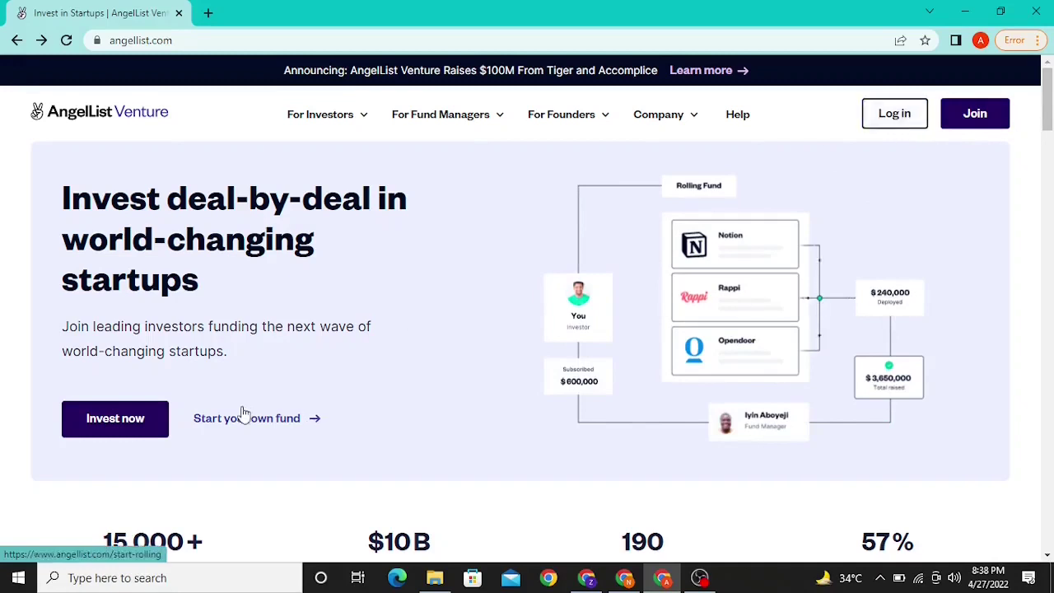
Choose 'Invest now' on the AngelList homepage to begin investor sign-up.
left_click(143, 421)
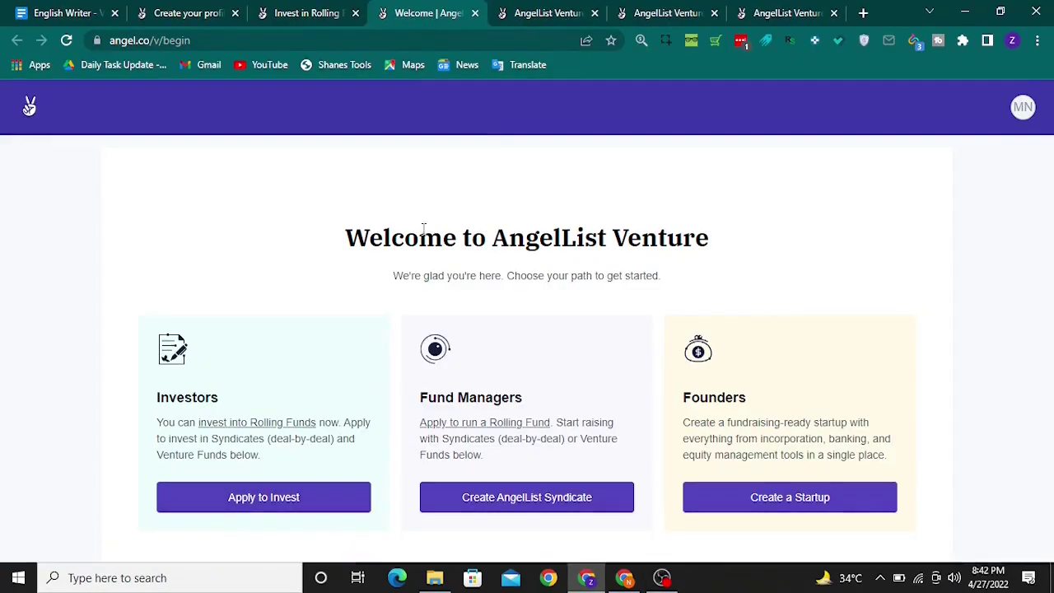
Switch to the browser tab holding the Step 1 of 3: Accreditation form.
left_click(563, 12)
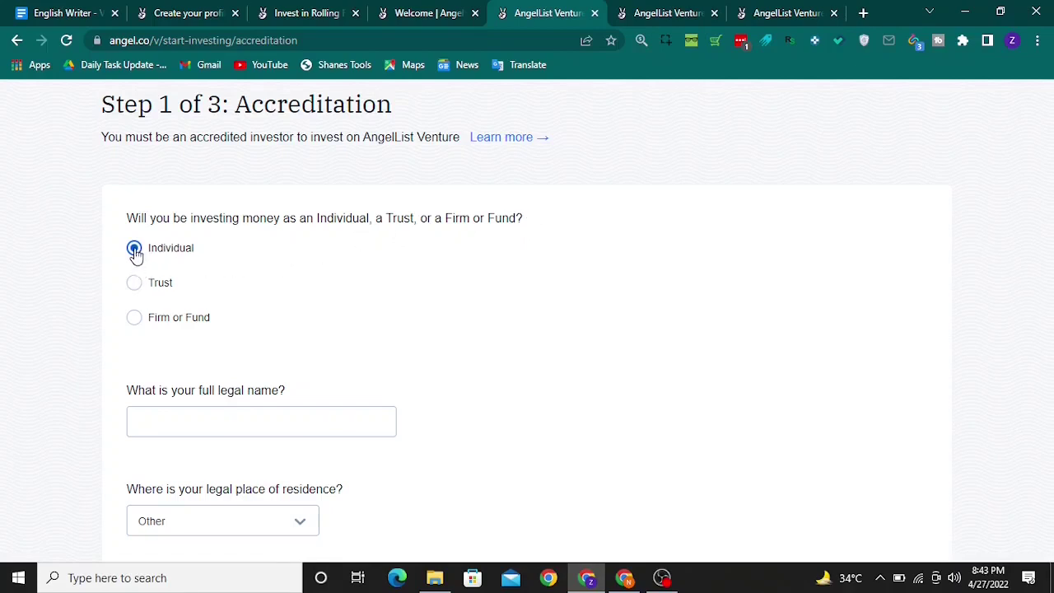
Fill the full legal name from the autofill suggestion and set legal residence to United States.
scroll(214, 304, "down", 1)
scroll(183, 288, "down", 1)
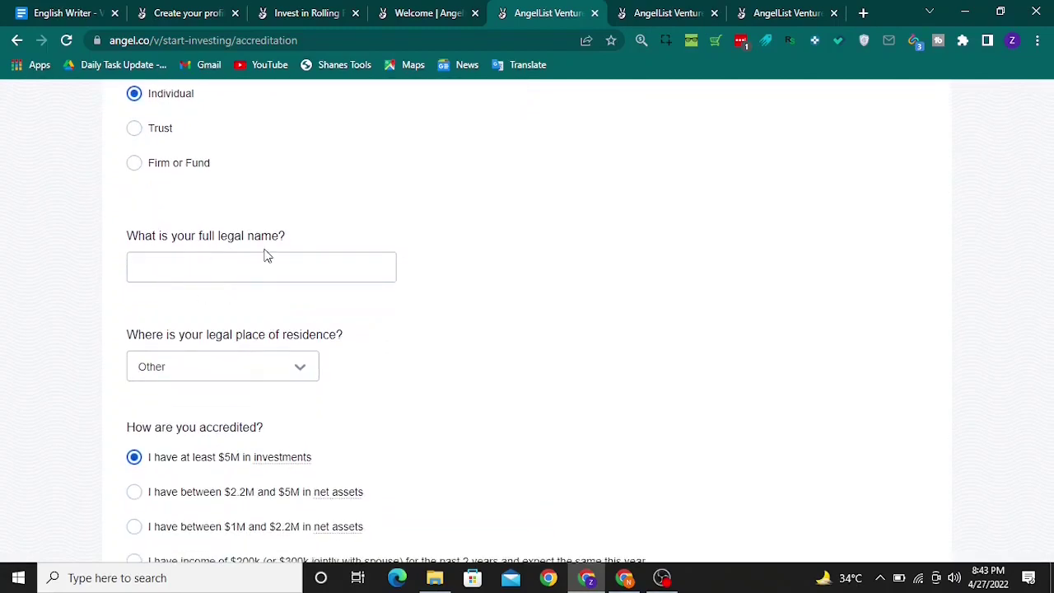
left_click(282, 273)
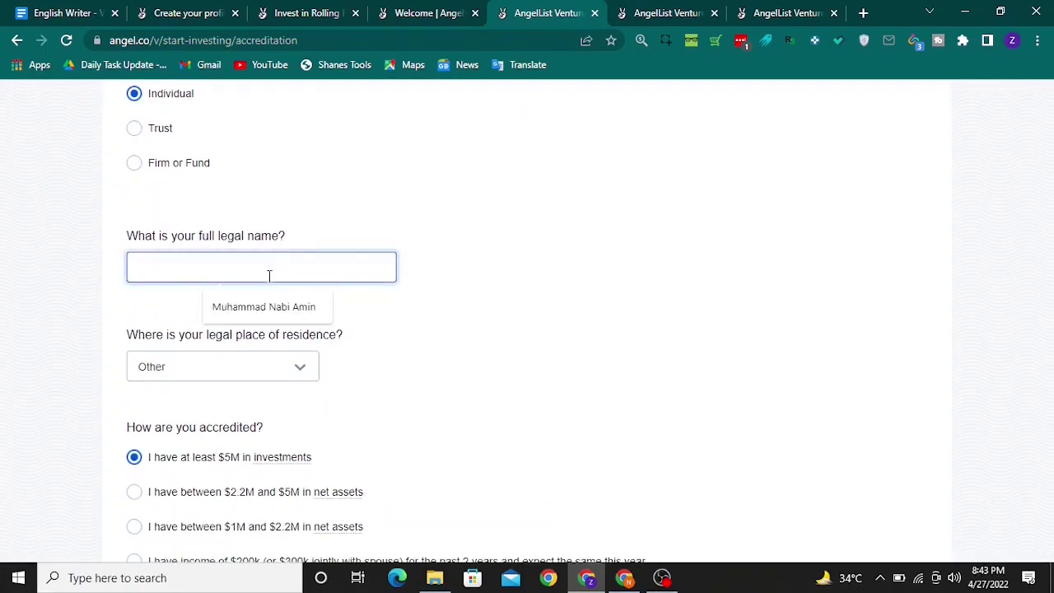
left_click(268, 313)
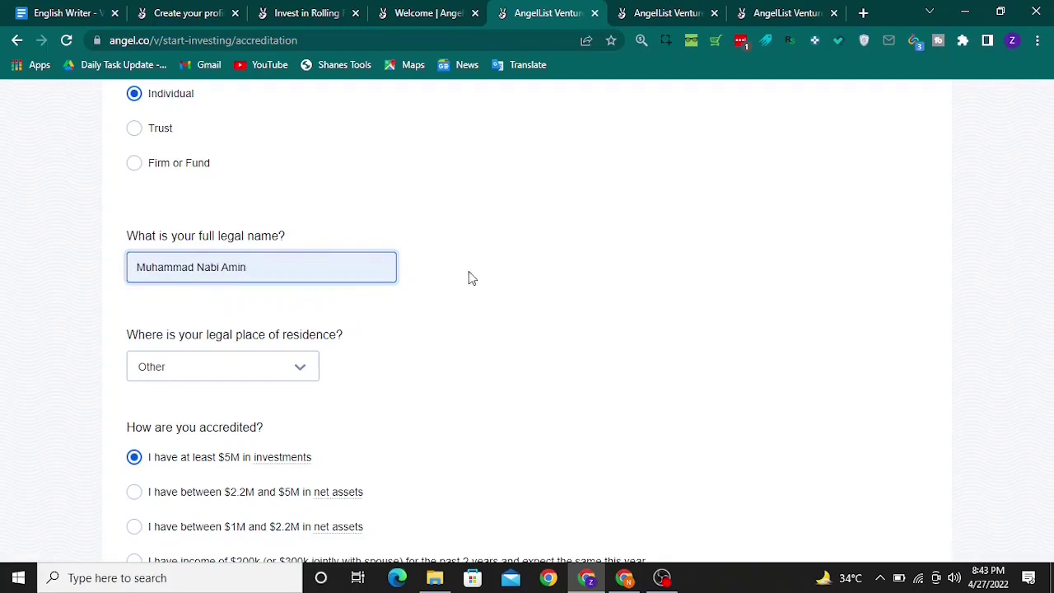
scroll(468, 279, "down", 2)
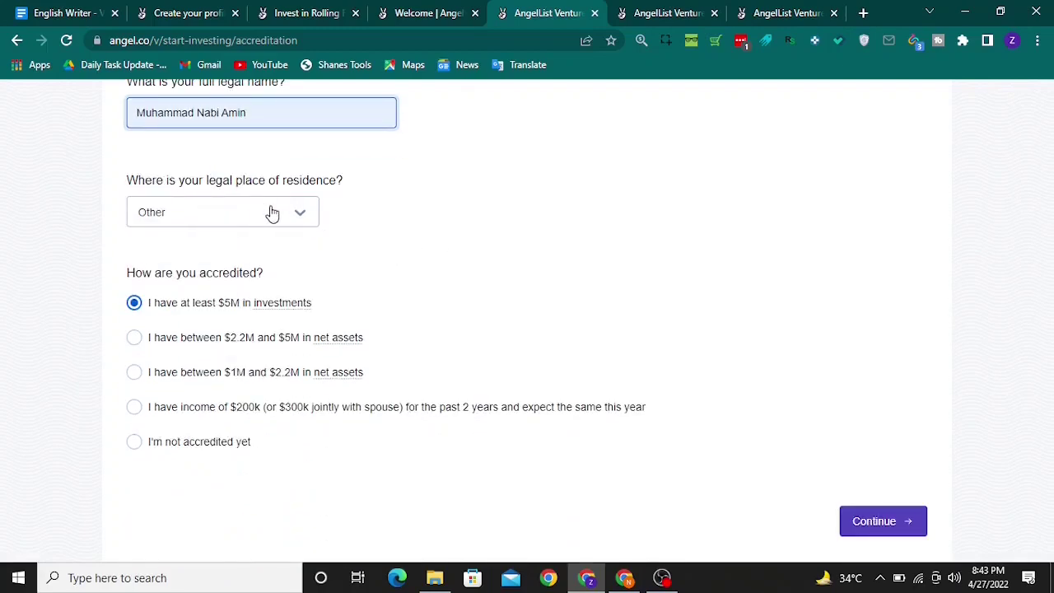
left_click(300, 214)
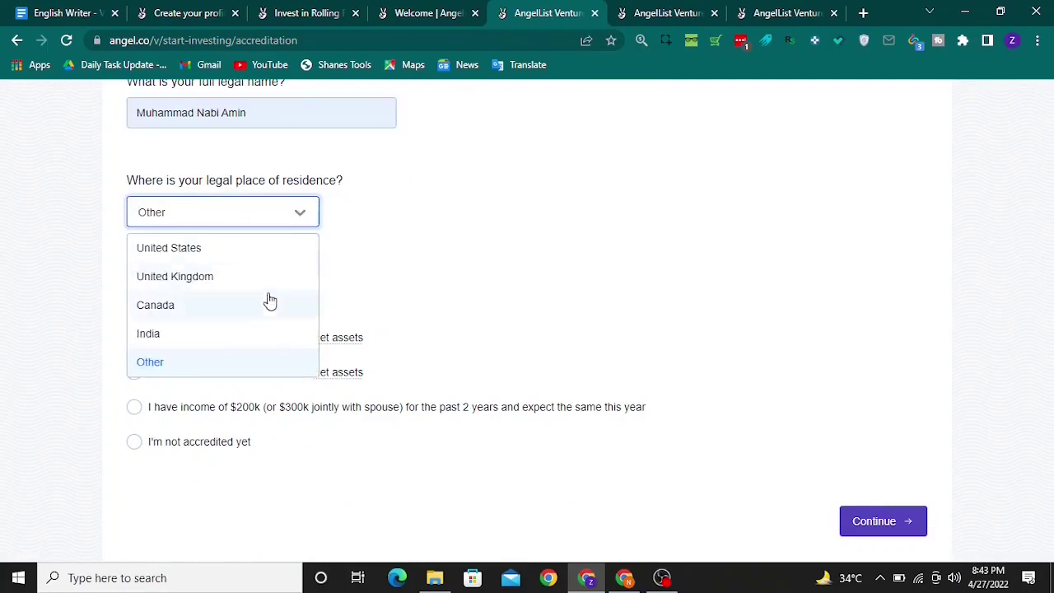
left_click(242, 249)
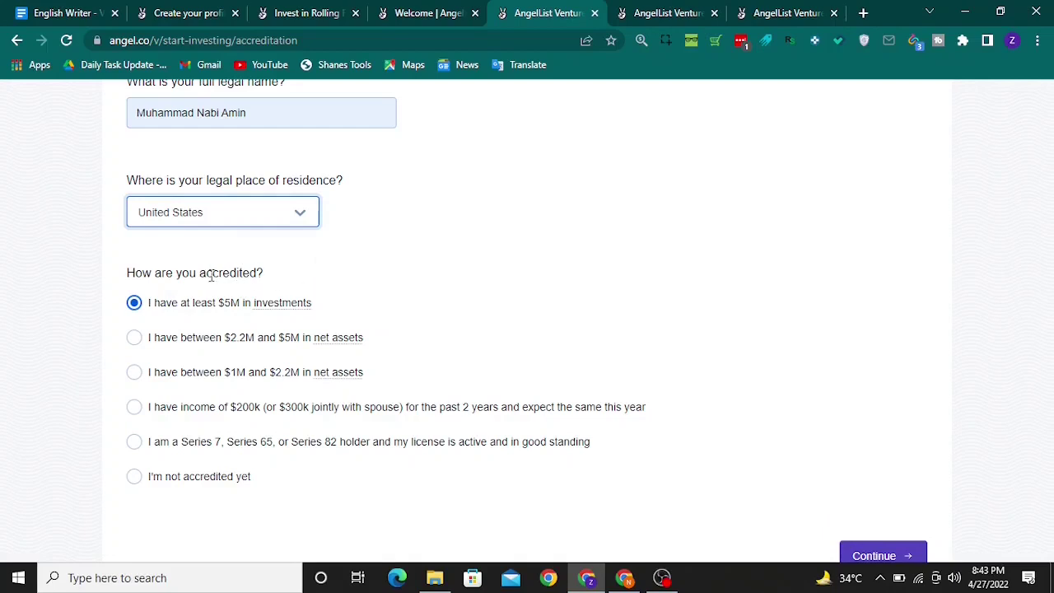
Select the $200k income accreditation option and continue to Step 2.
scroll(145, 294, "down", 1)
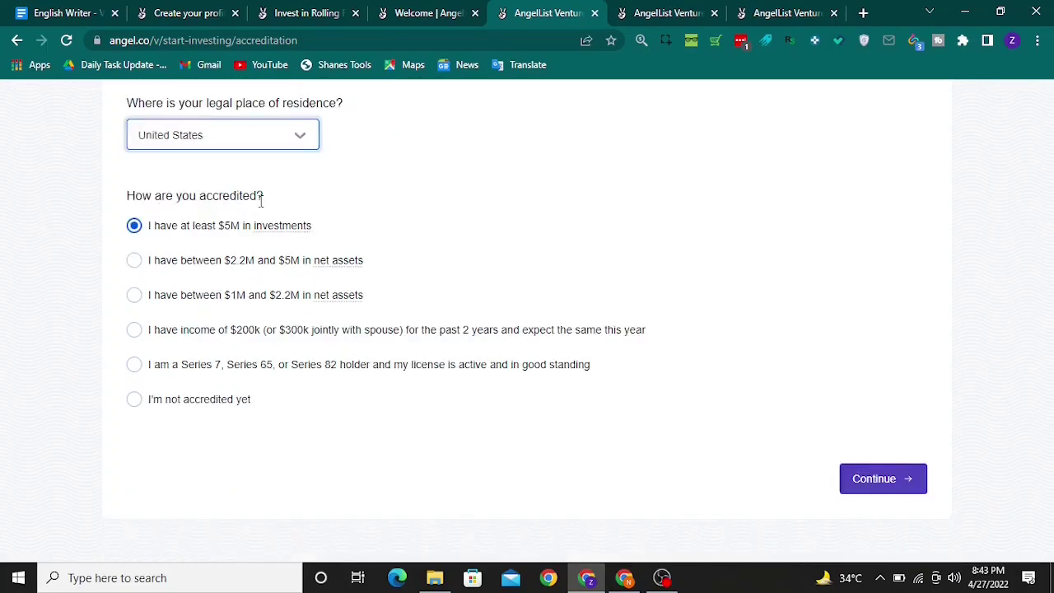
left_click(134, 330)
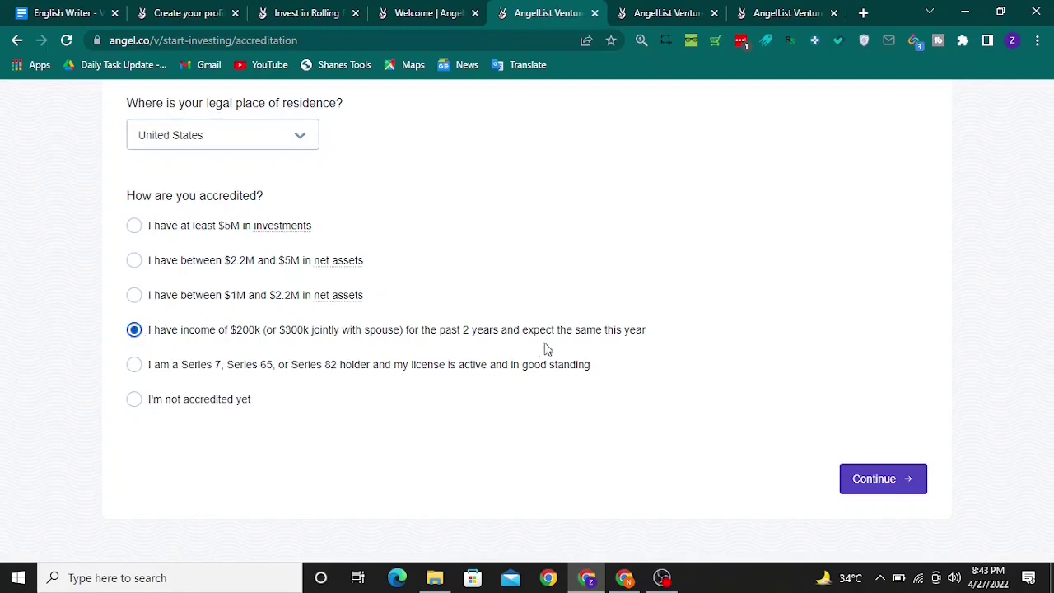
left_click(870, 483)
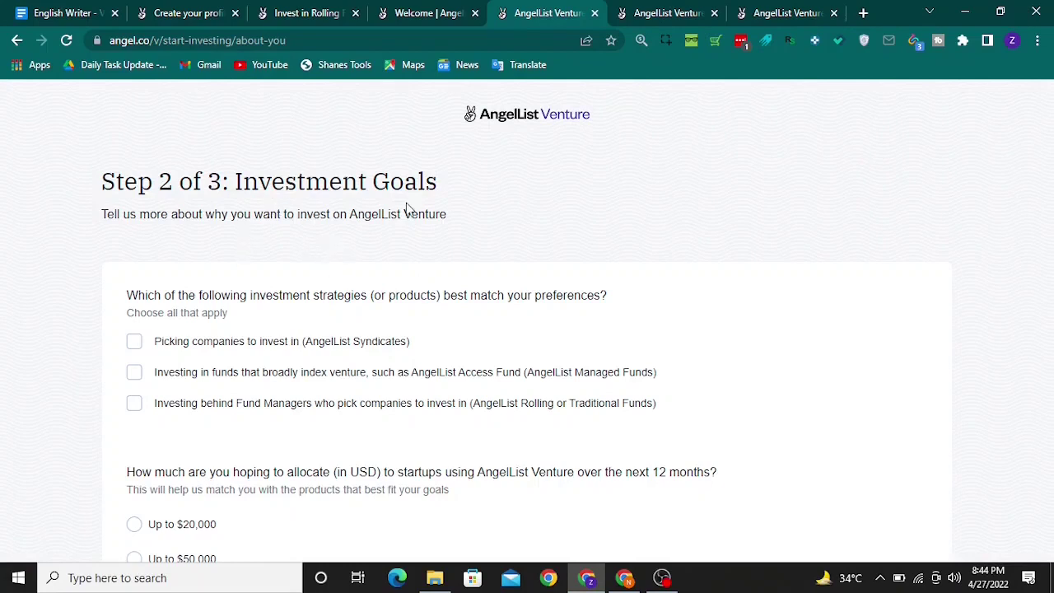
Choose the AngelList Syndicates strategy with a planned allocation of up to $50,000.
scroll(306, 285, "down", 1)
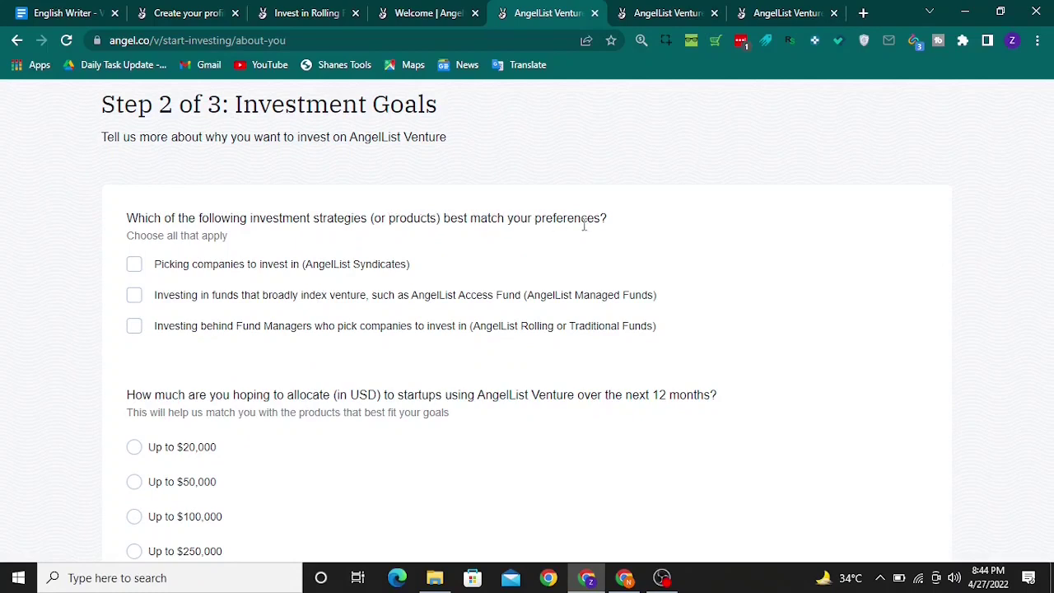
left_click(137, 270)
scroll(240, 275, "down", 3)
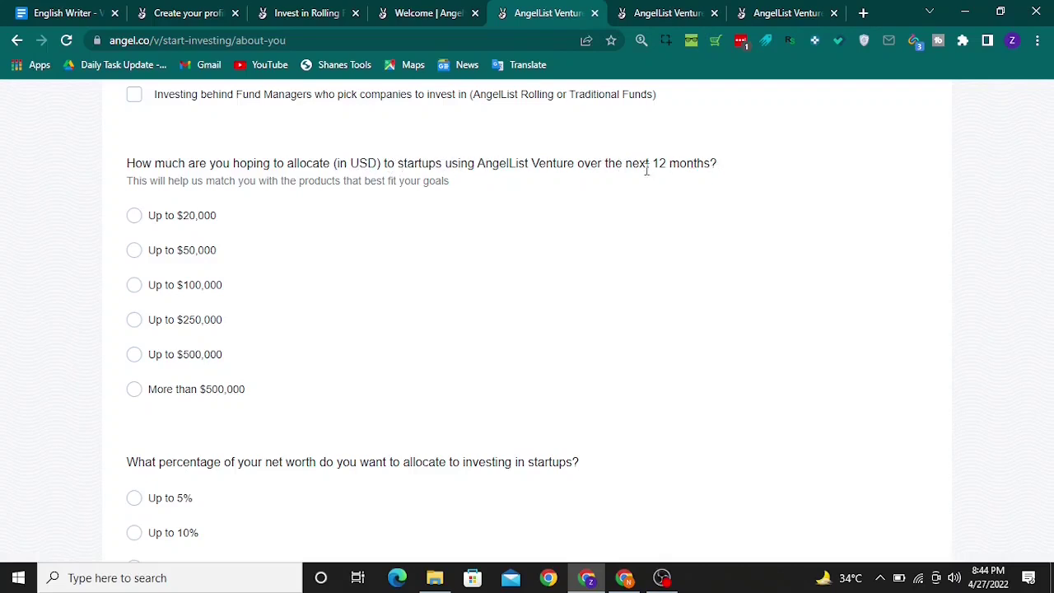
left_click(134, 252)
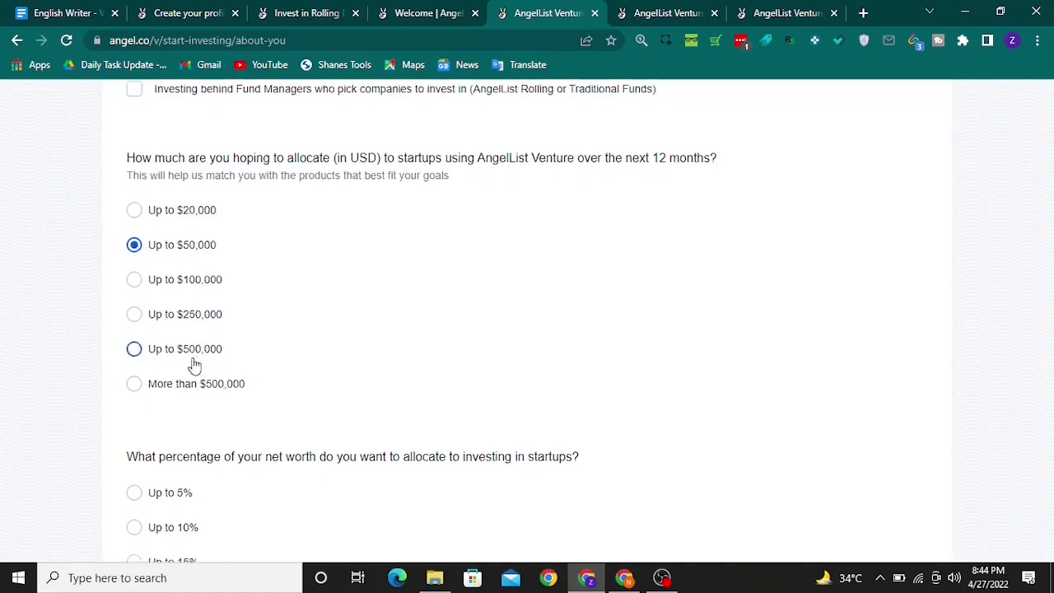
Tick meeting new people and learning about tech and startups as reasons.
scroll(96, 353, "down", 2)
scroll(99, 330, "down", 2)
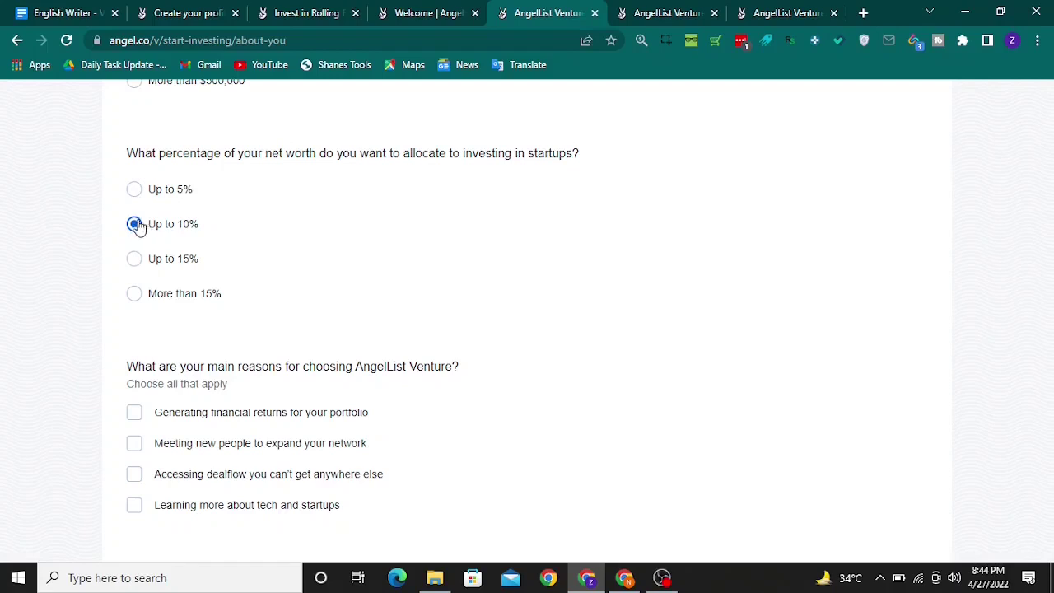
scroll(177, 370, "down", 1)
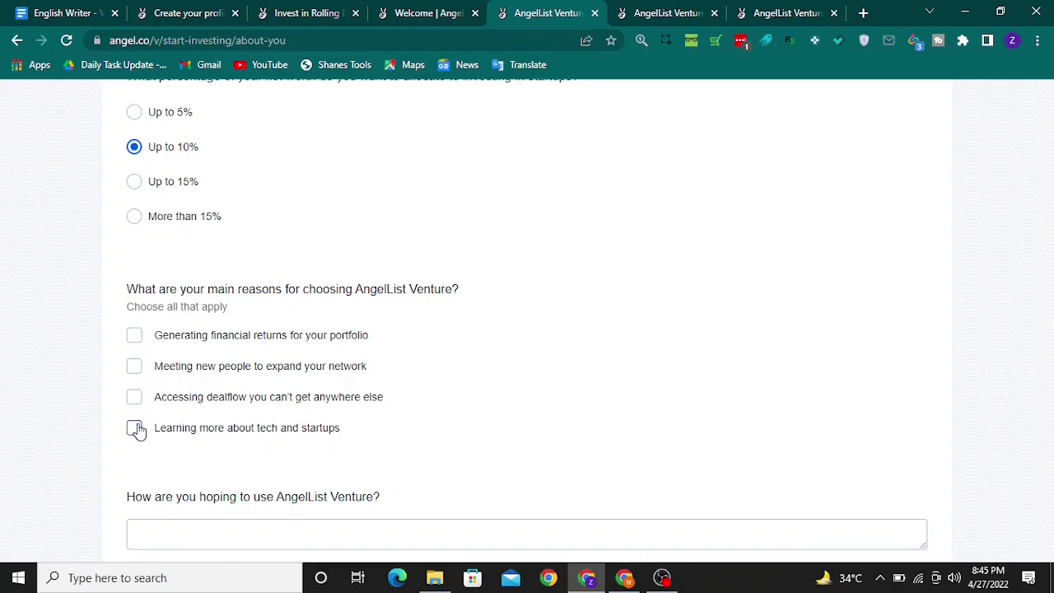
left_click(135, 371)
left_click(135, 430)
Paste the planned use of AngelList Venture (longevity startups) and submit the investment goals.
scroll(374, 421, "down", 2)
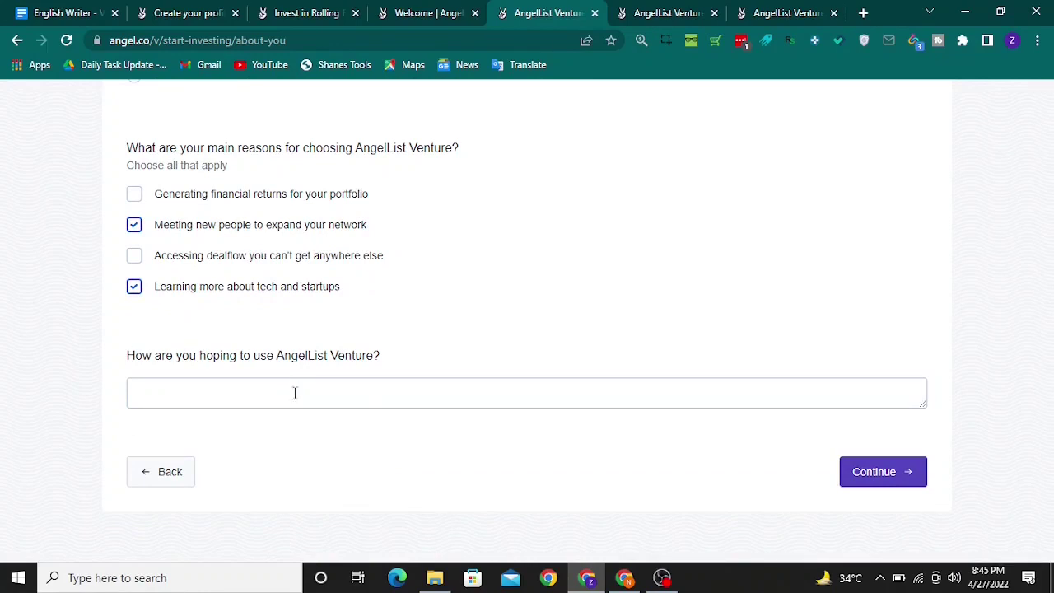
left_click(256, 392)
type("I want to invest in longevity startups")
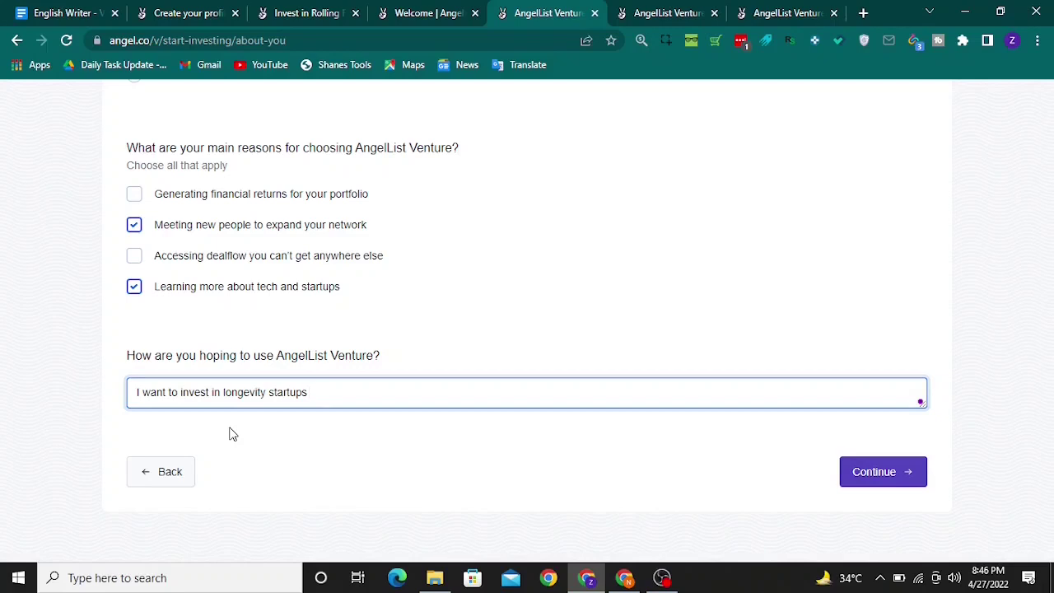
left_click(867, 479)
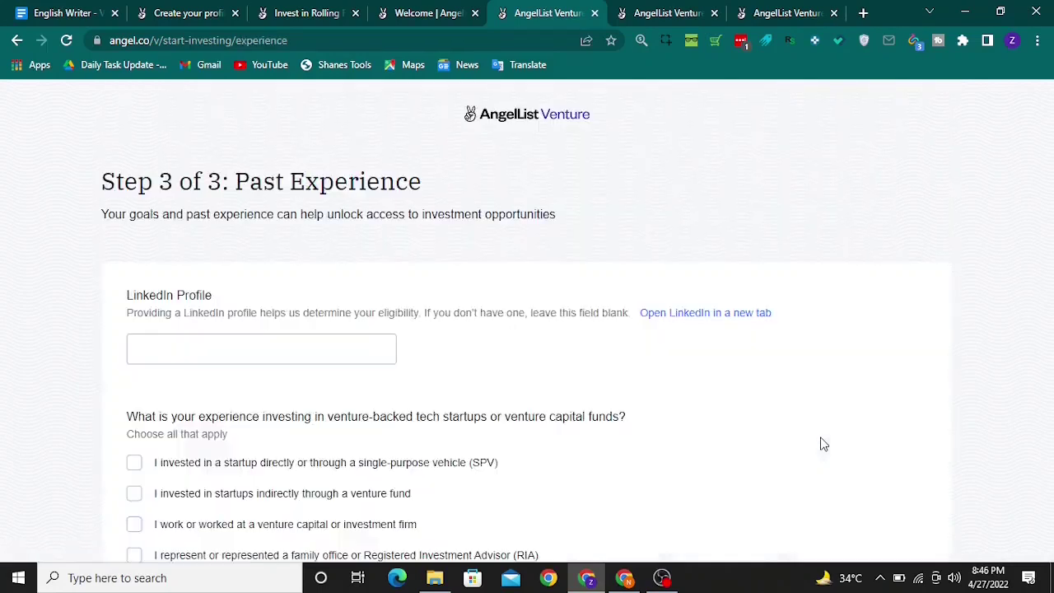
Scroll through the Past Experience questions back up to the empty LinkedIn Profile field.
scroll(529, 367, "down", 1)
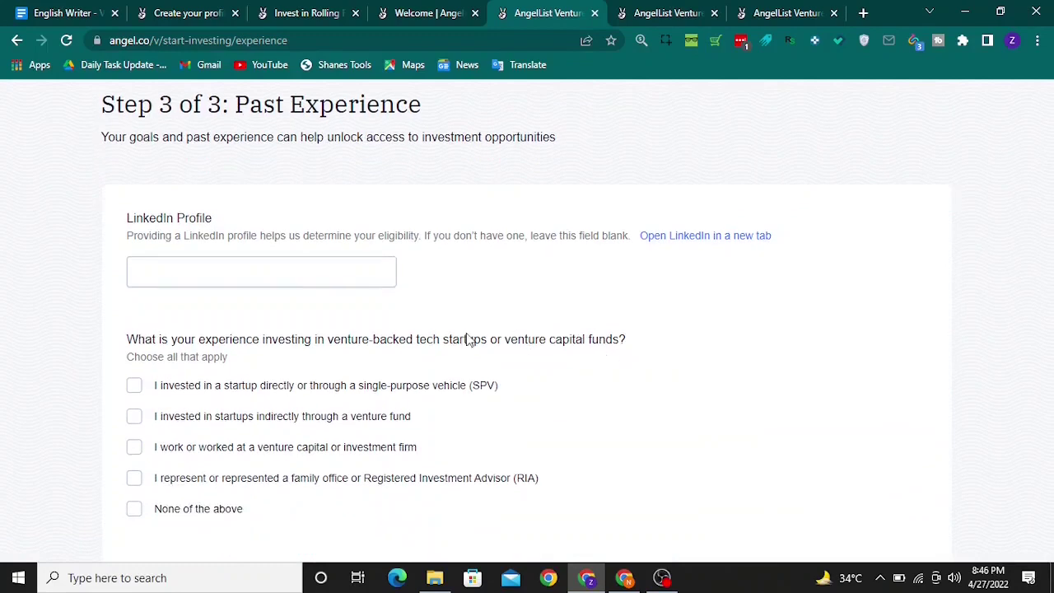
scroll(461, 345, "down", 1)
scroll(255, 219, "up", 1)
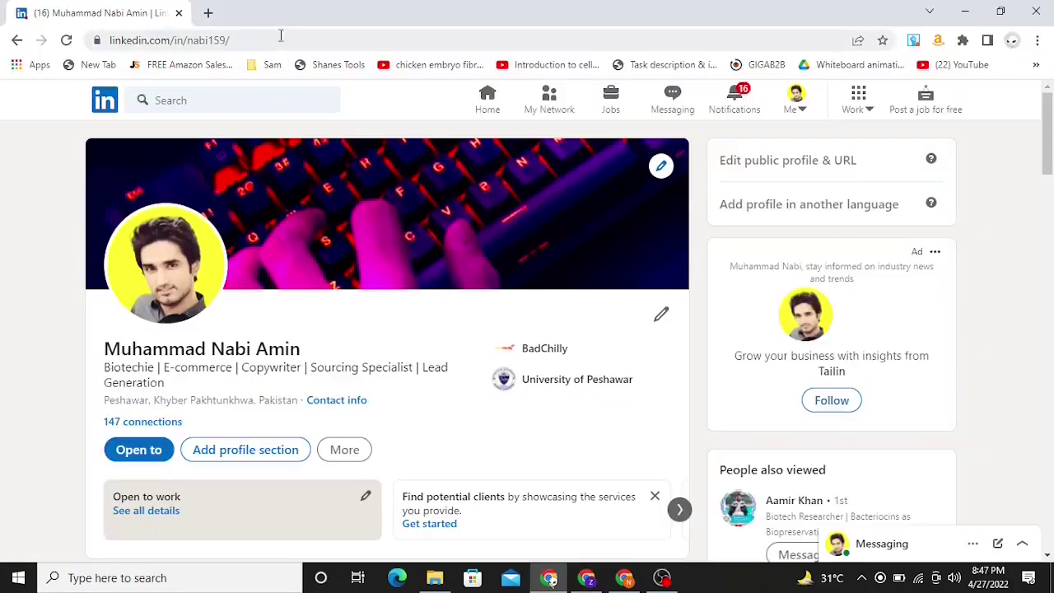
Copy the LinkedIn profile's web address and return to the AngelList application.
left_click(280, 39)
key("ctrl+c")
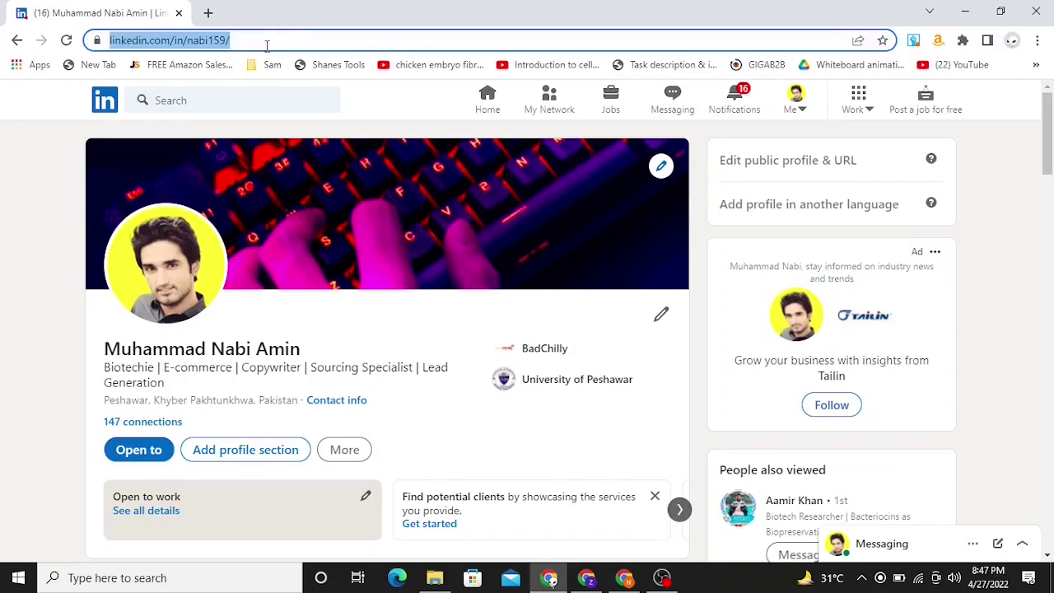
key("alt+Tab")
key("alt+Tab")
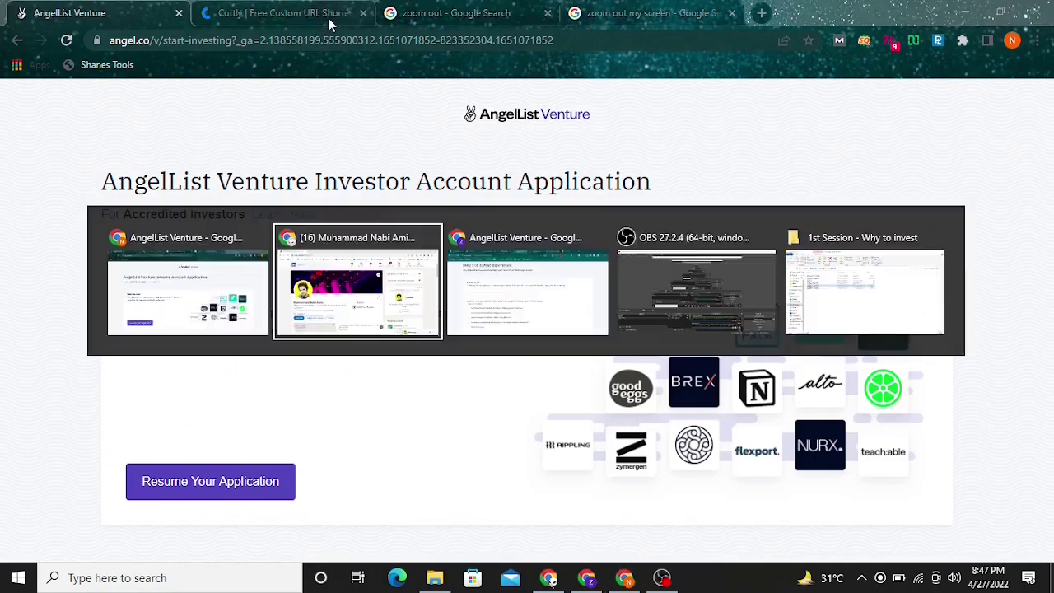
key("alt+Tab")
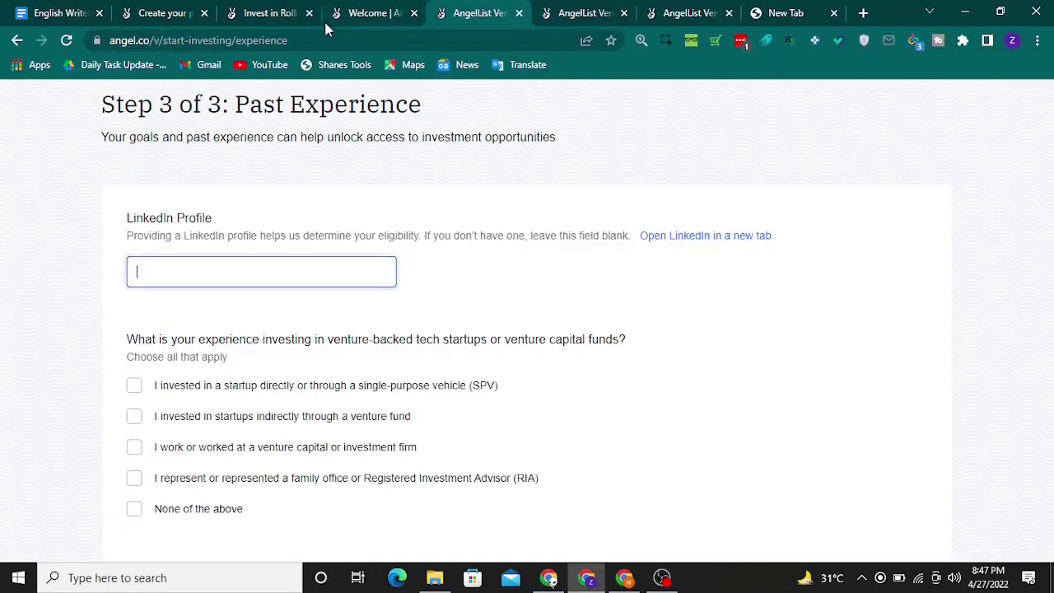
Paste the LinkedIn profile link and tick the direct/SPV startup investing option.
left_click(258, 276)
key("ctrl+v")
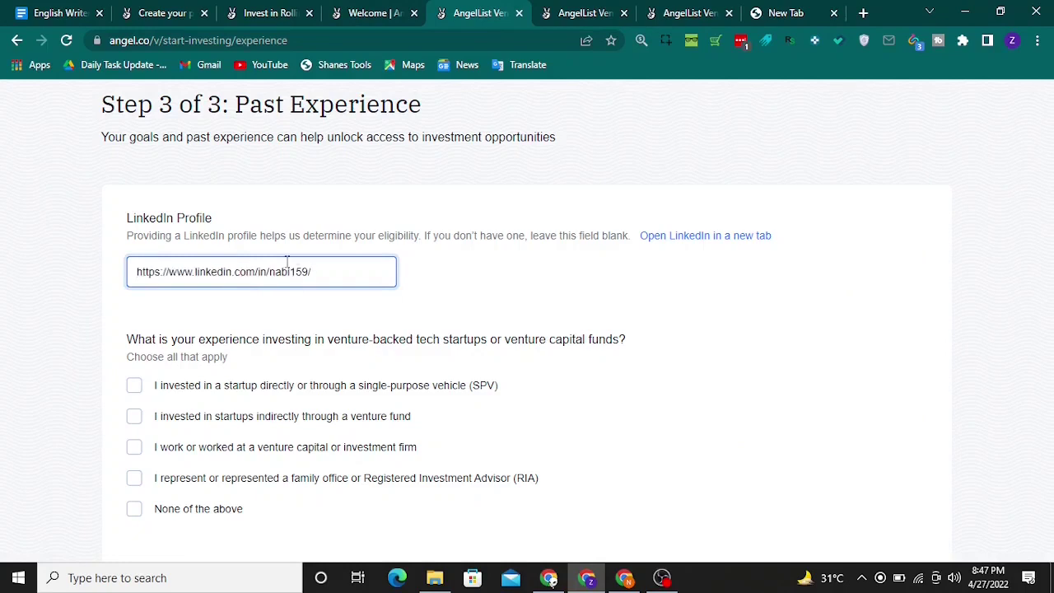
scroll(399, 300, "down", 1)
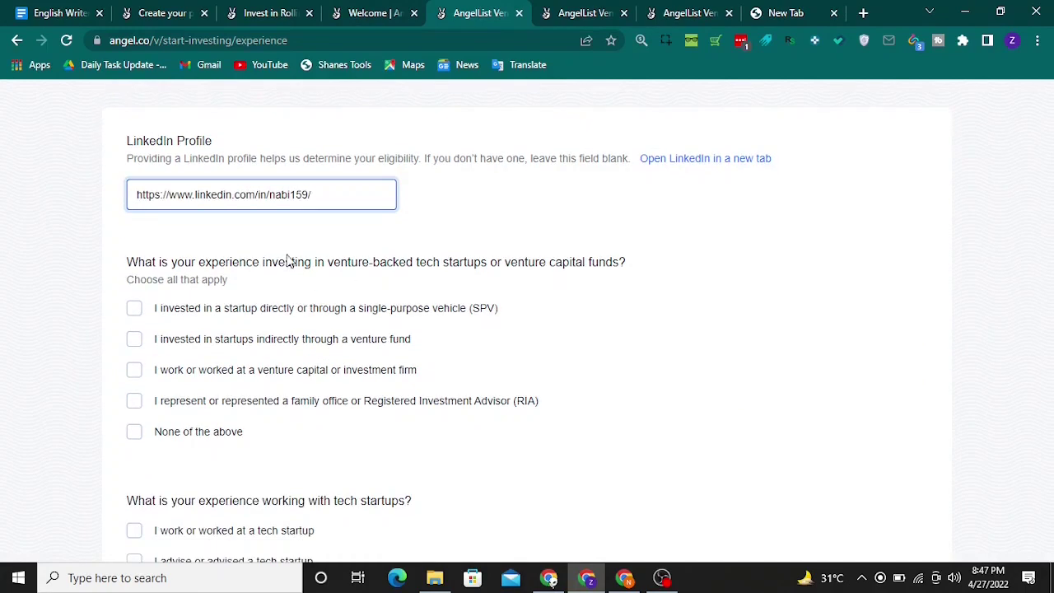
left_click(178, 309)
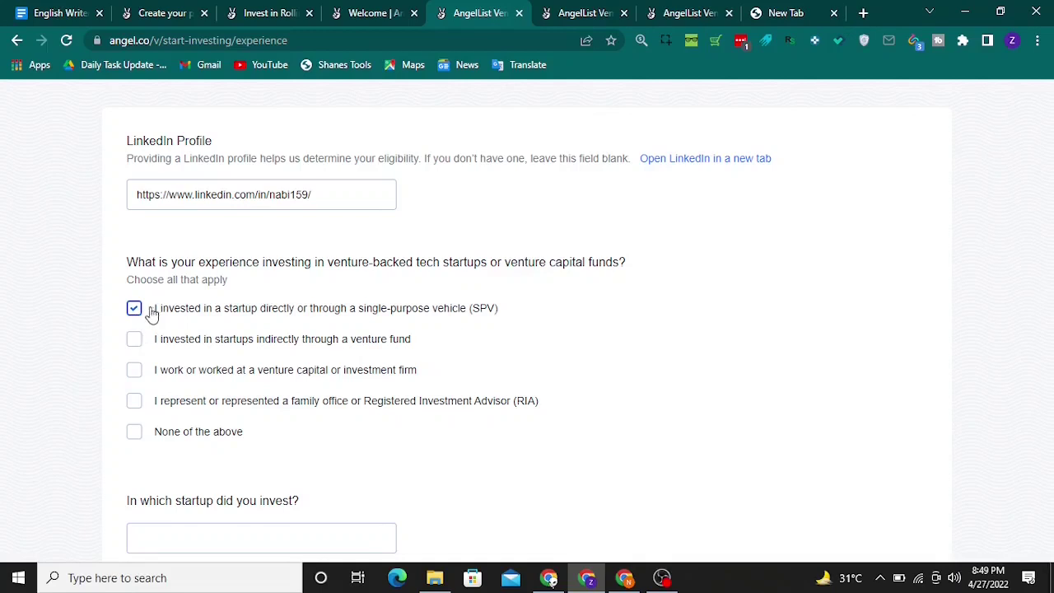
Answer 'In which startup did you invest?' with Repair Biotechnologies.
scroll(185, 247, "down", 2)
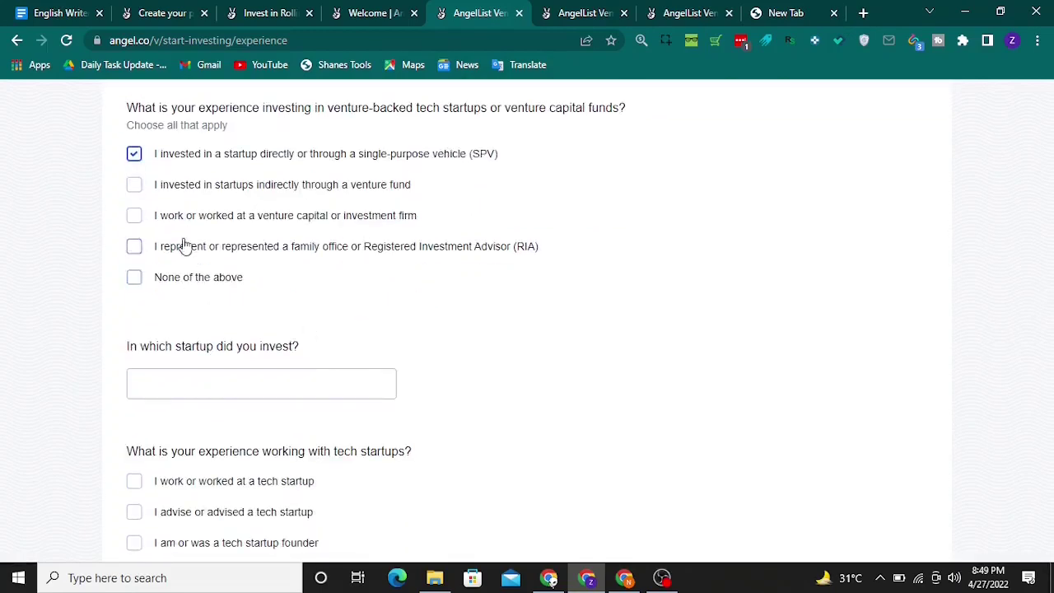
left_click(216, 385)
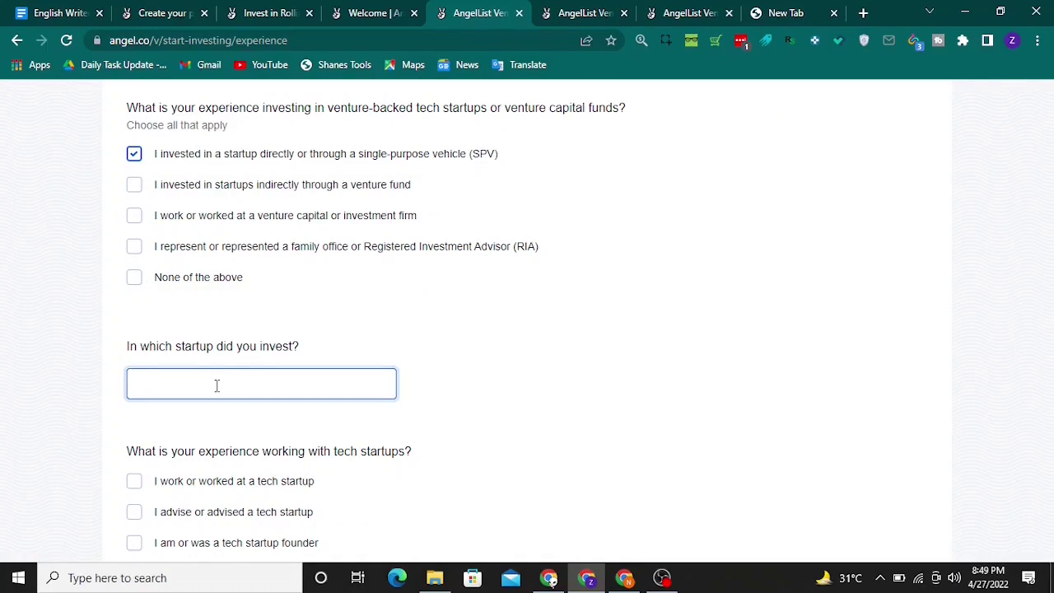
type("Repair Biotechnologies")
scroll(283, 370, "down", 1)
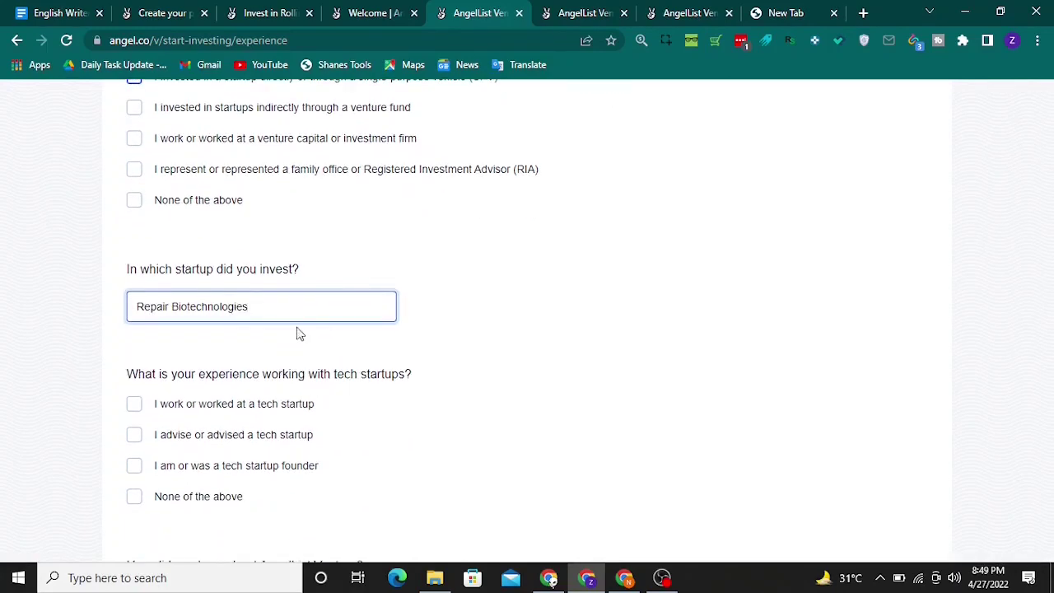
scroll(245, 341, "down", 3)
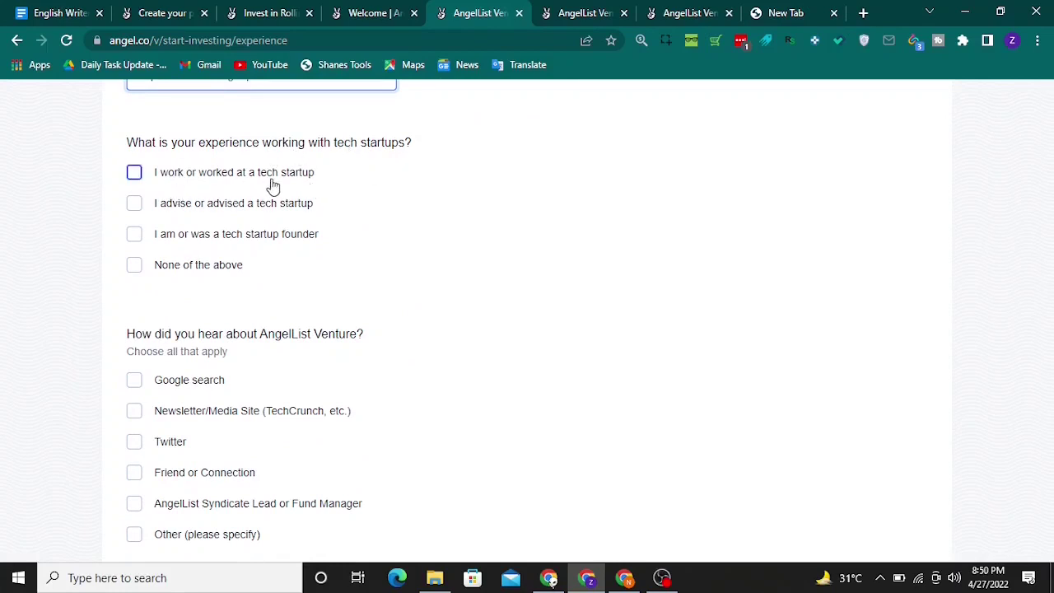
Leave only the tech startup founder option checked and enter Biohacking Space Peshawar as the founded startup.
left_click(136, 179)
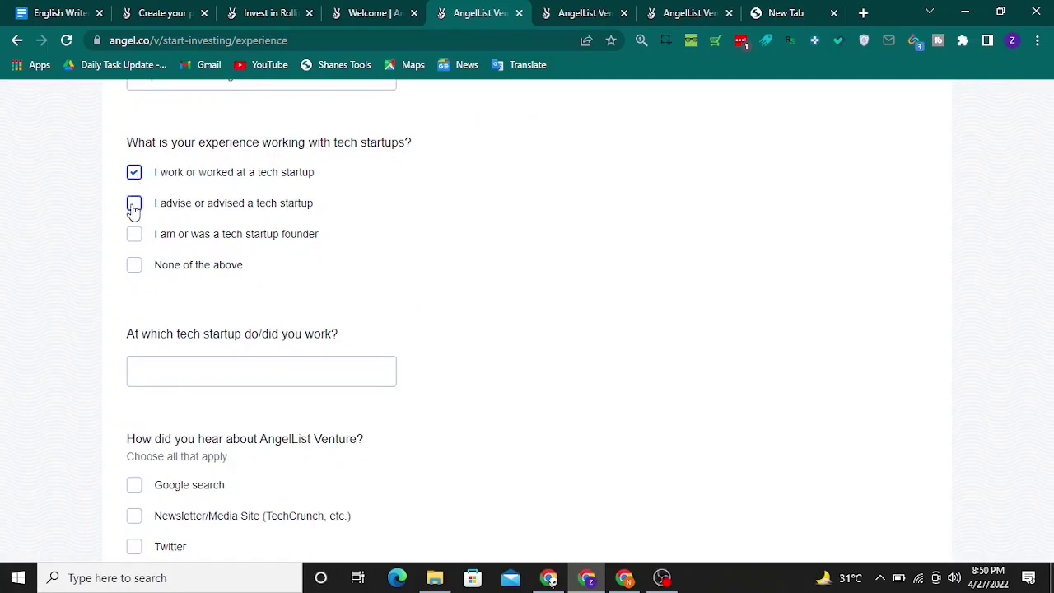
left_click(134, 209)
left_click(134, 206)
left_click(135, 174)
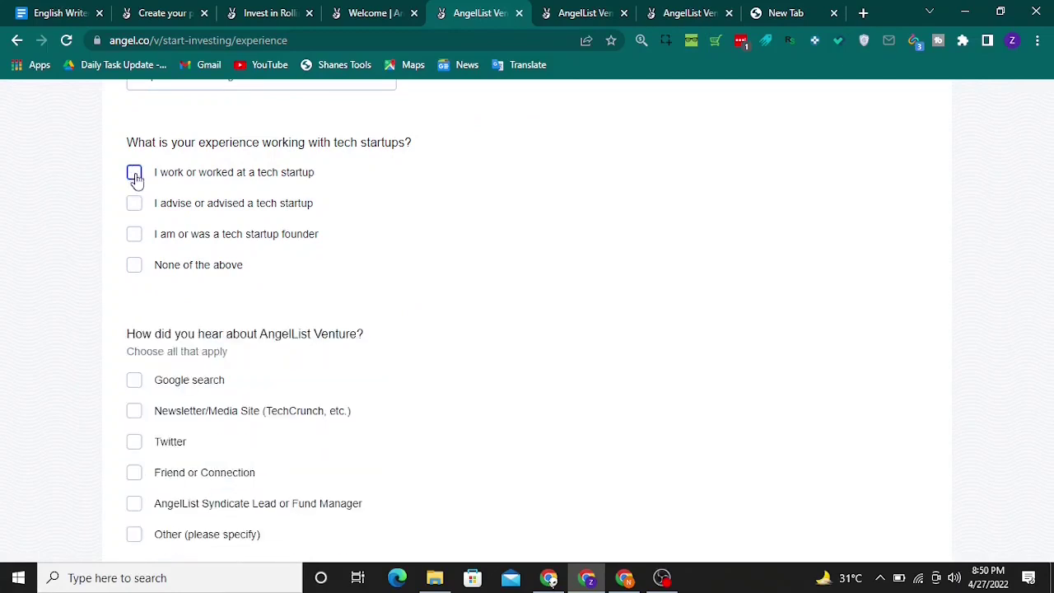
left_click(135, 240)
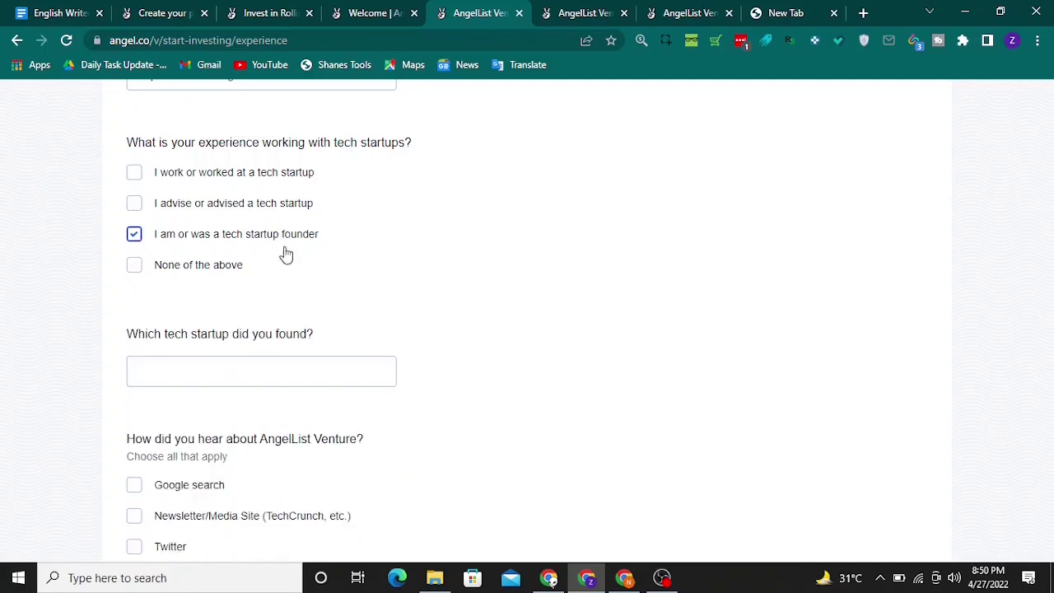
left_click(203, 377)
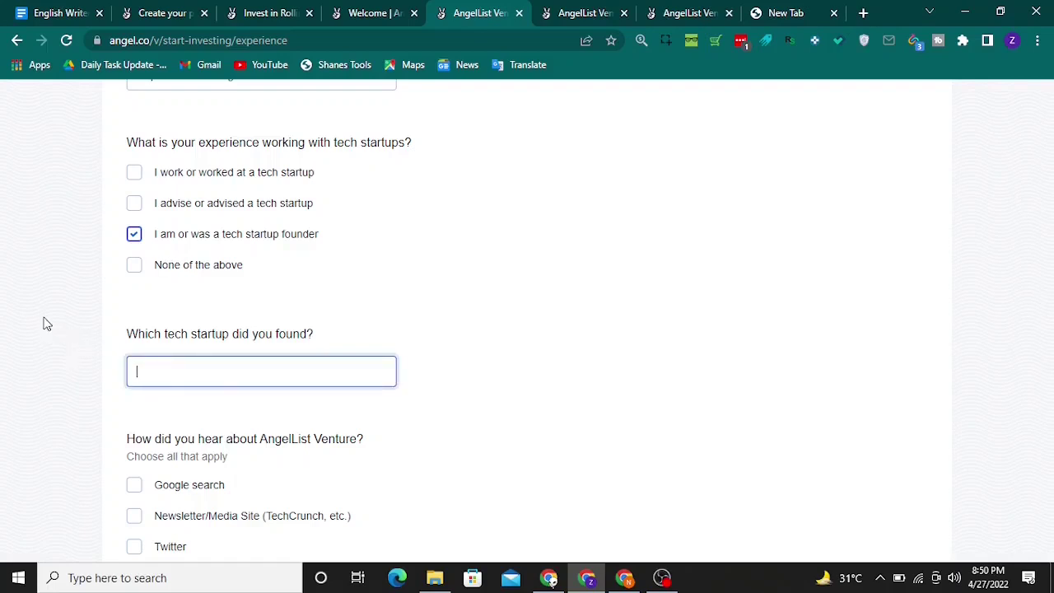
type("Biohacking Space Peshawar")
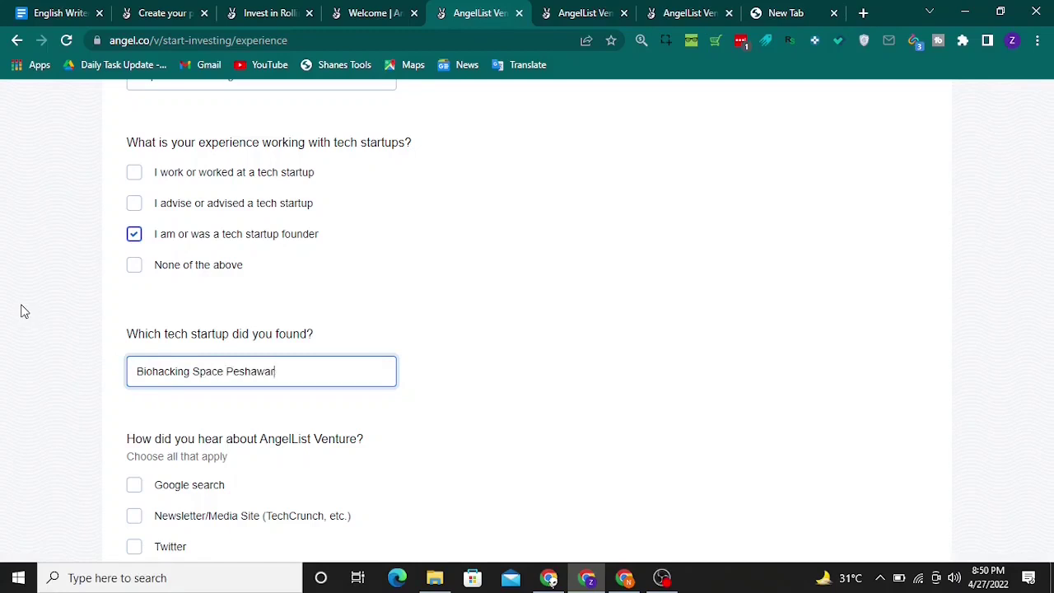
Select AngelList Syndicate Lead or Fund Manager as how you heard about AngelList.
scroll(424, 428, "down", 2)
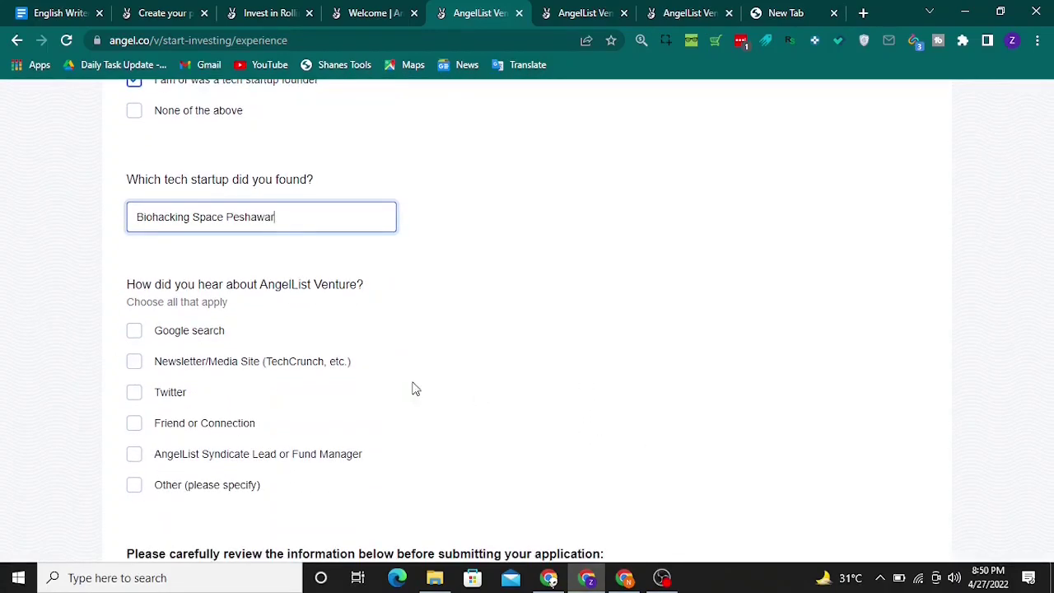
scroll(241, 322, "down", 1)
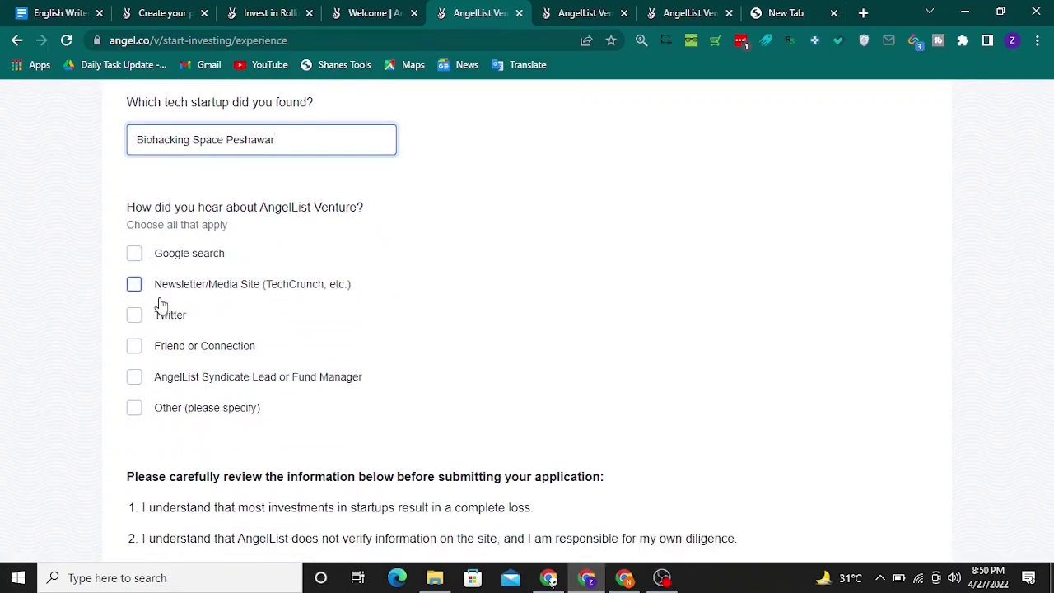
left_click(134, 378)
scroll(165, 381, "down", 2)
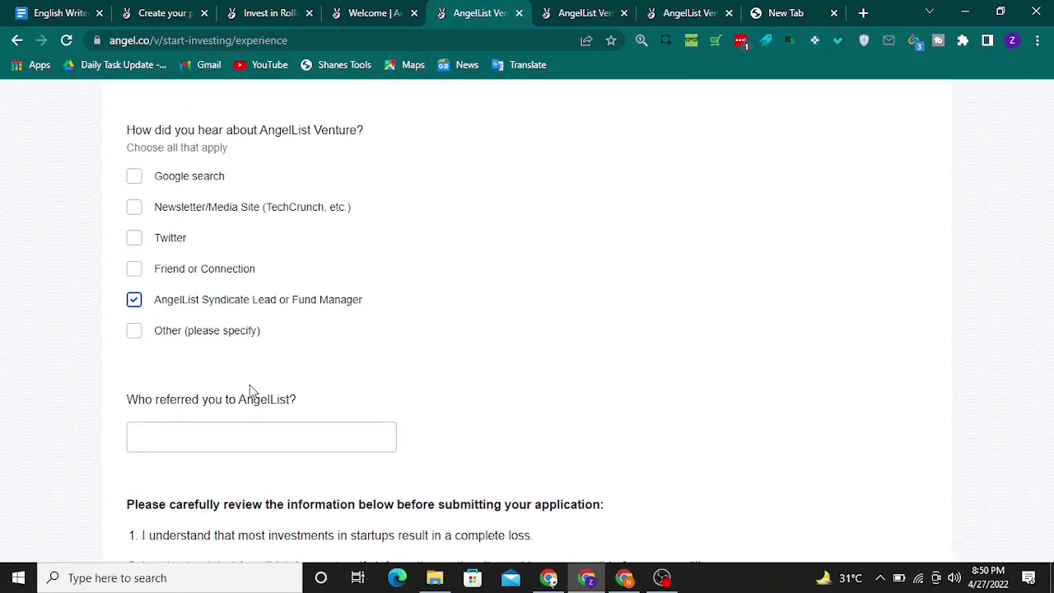
scroll(247, 343, "down", 1)
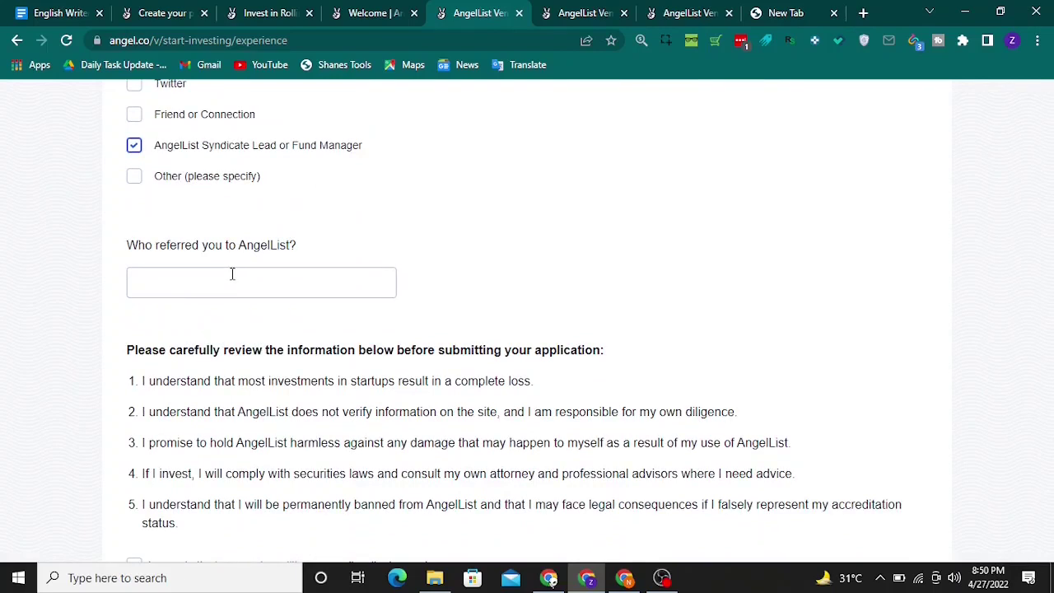
scroll(233, 275, "up", 1)
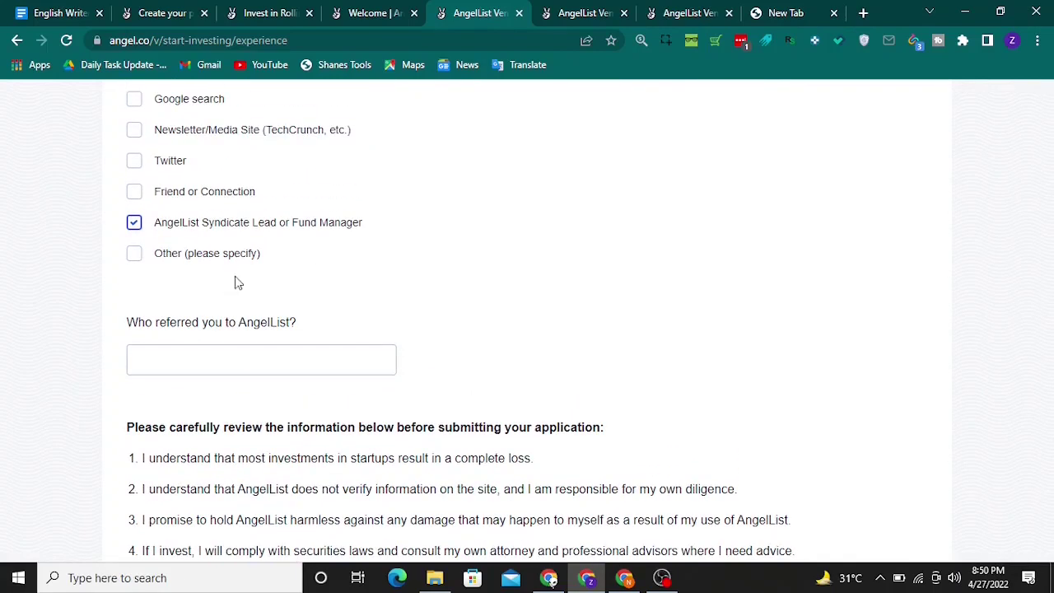
Enter the referrer's name in the 'Who referred you' box.
key("Tab")
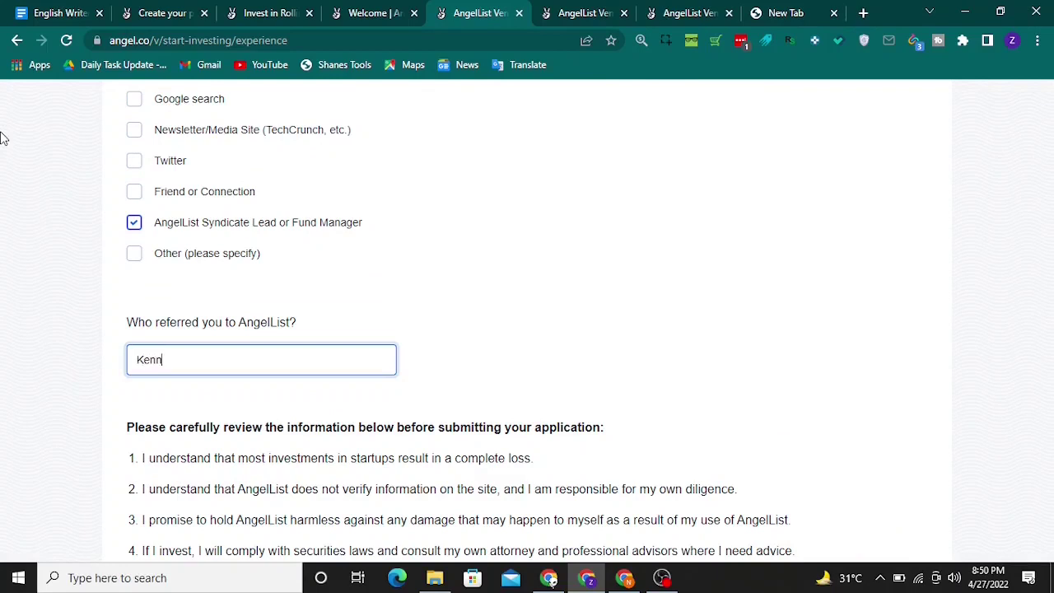
type("Kenneth Scott")
scroll(281, 355, "down", 1)
scroll(245, 284, "down", 1)
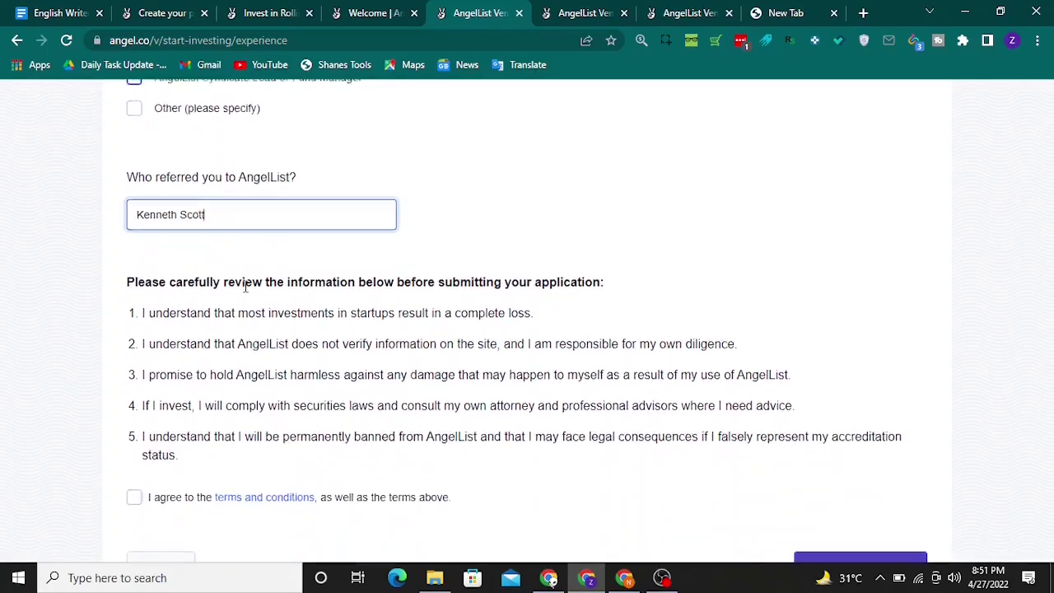
scroll(247, 279, "up", 5)
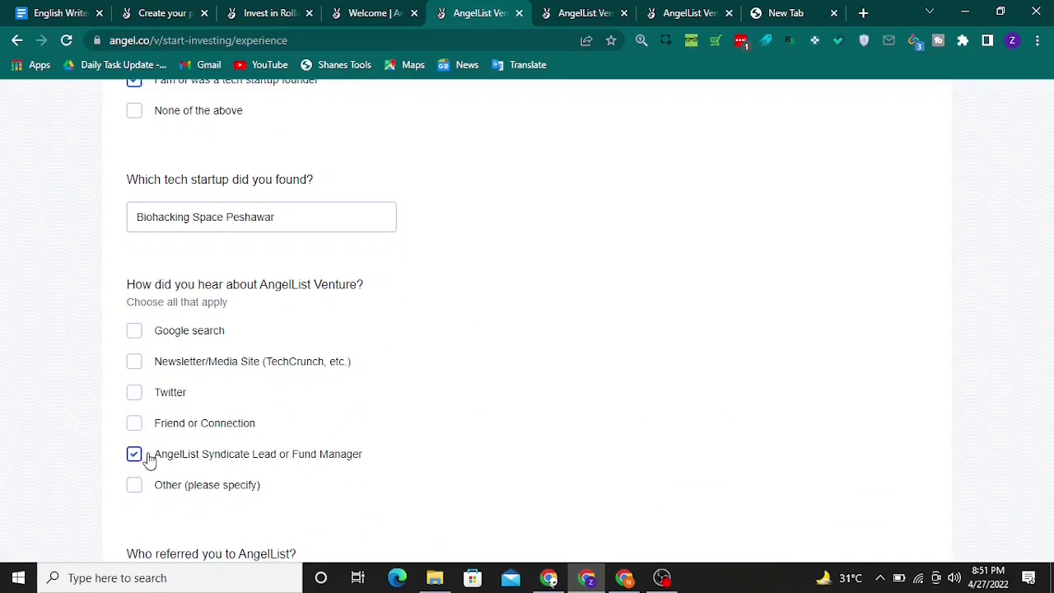
scroll(239, 453, "down", 1)
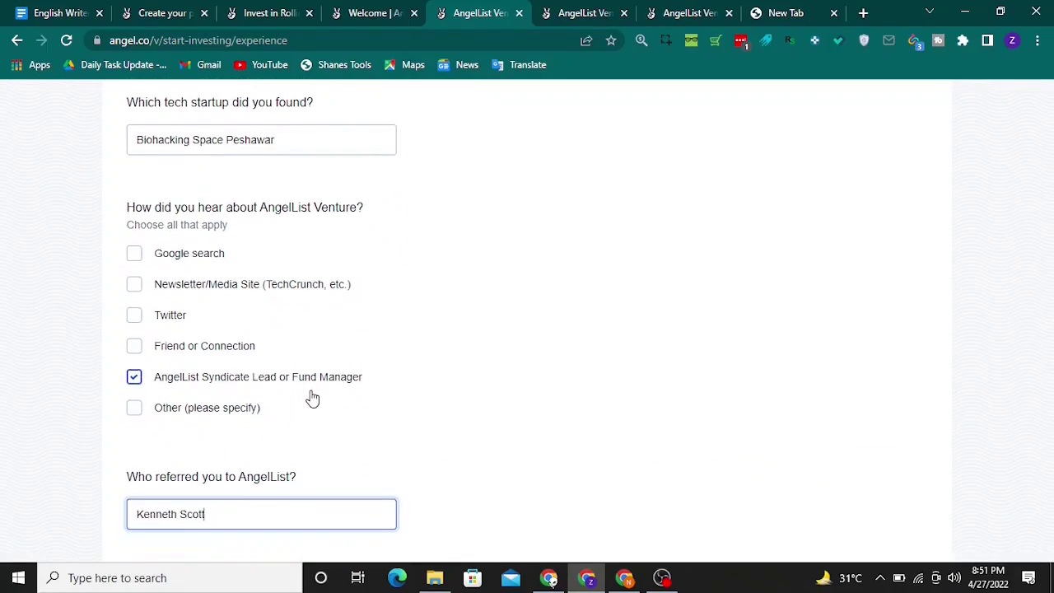
scroll(247, 461, "down", 2)
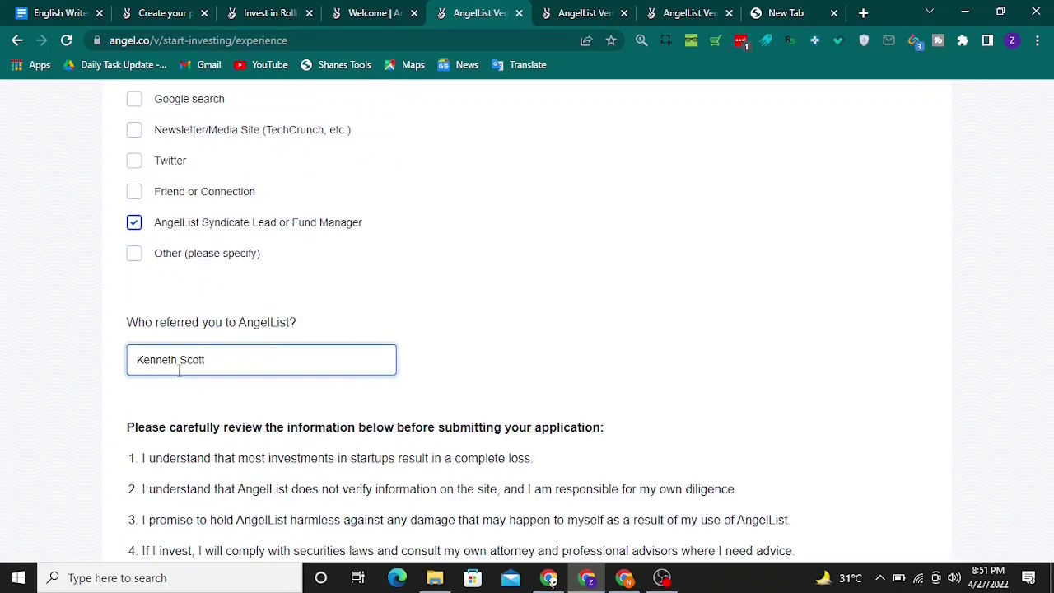
scroll(273, 398, "down", 2)
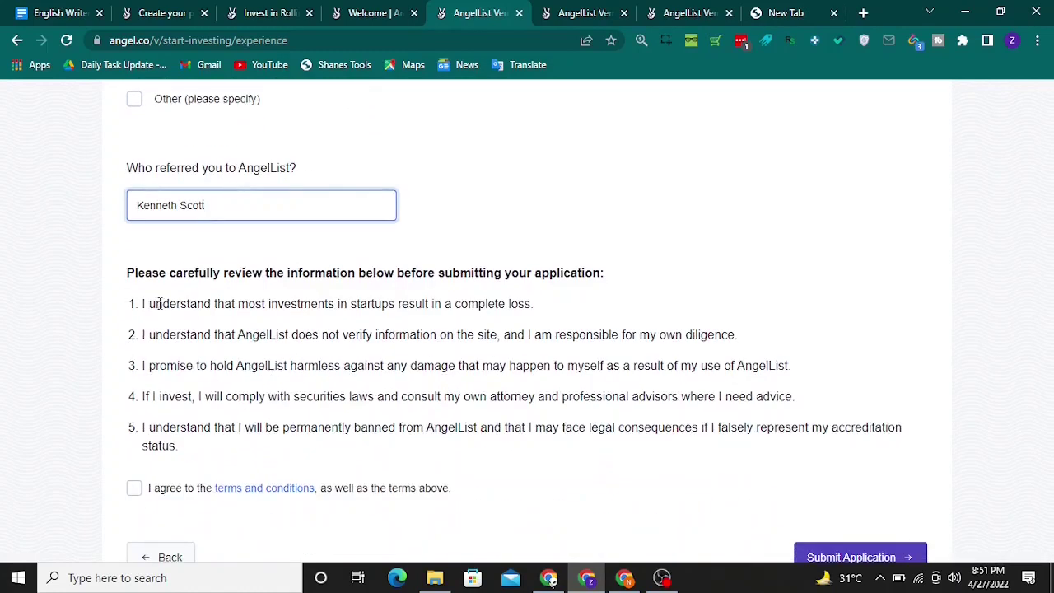
Accept the terms and conditions and submit the investor application.
left_click(138, 491)
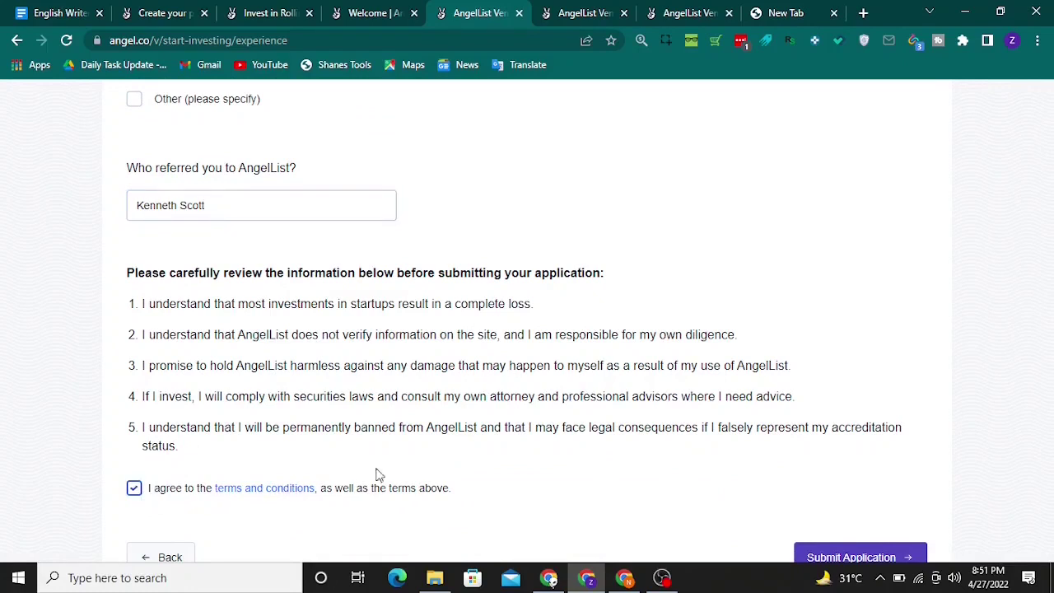
scroll(372, 470, "down", 1)
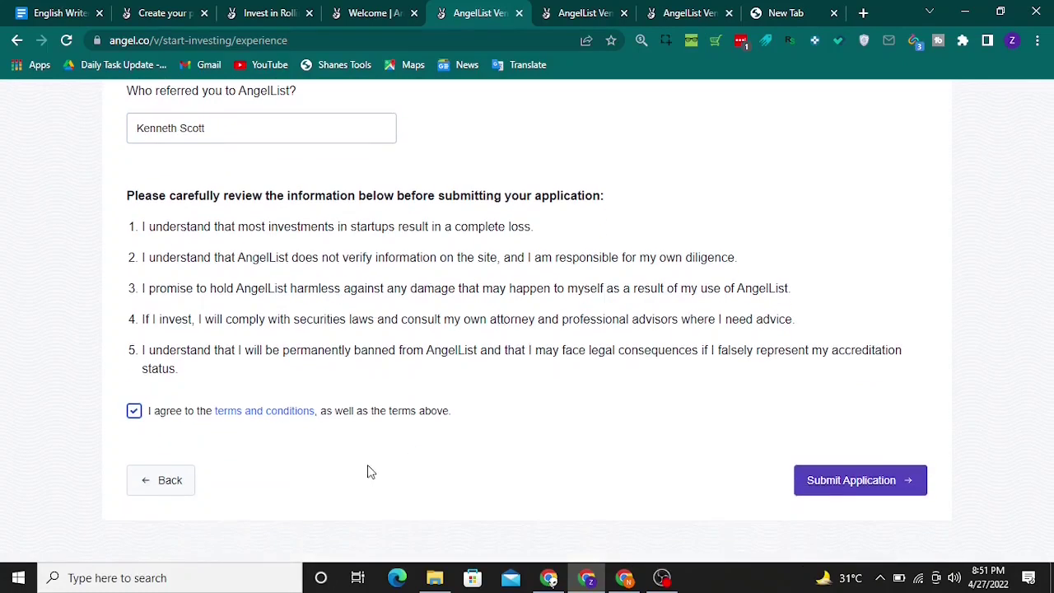
left_click(834, 484)
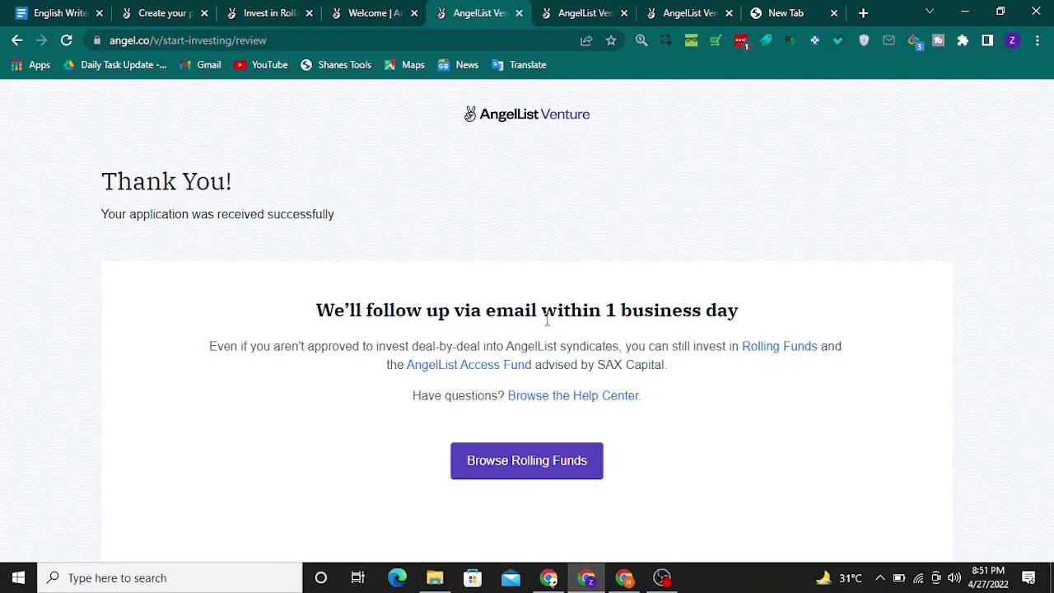
Scroll through the Thank You page confirming receipt and an email follow-up within 1 business day.
scroll(575, 434, "down", 1)
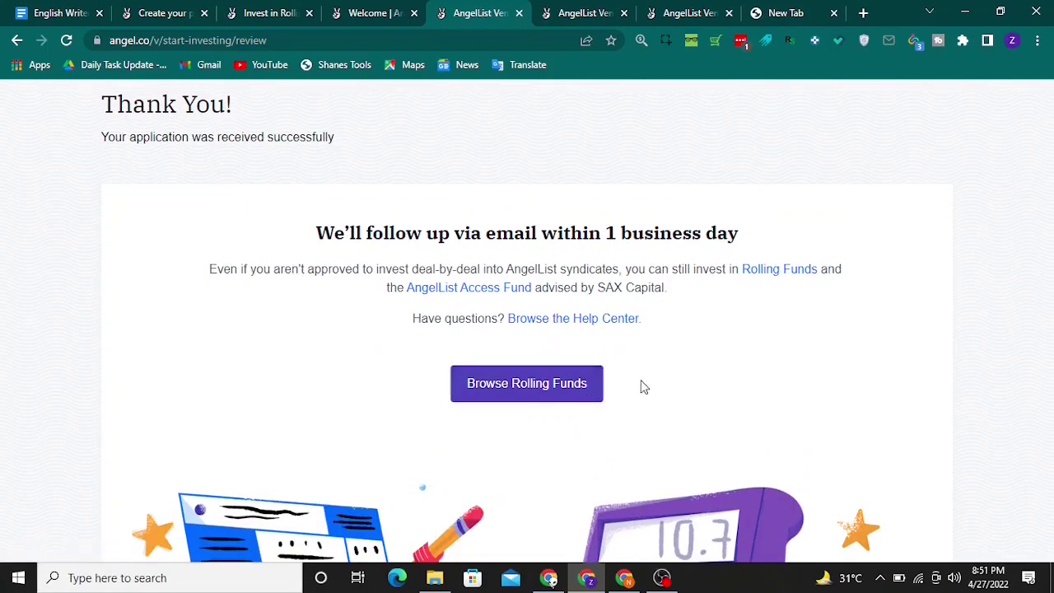
scroll(645, 387, "down", 1)
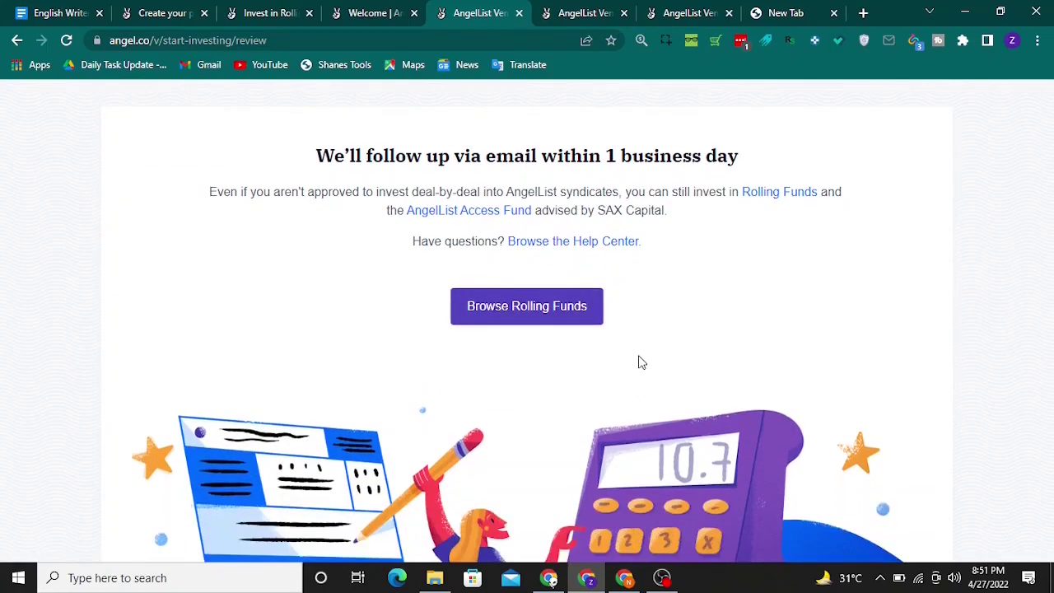
scroll(637, 361, "down", 1)
scroll(641, 362, "down", 1)
scroll(642, 363, "up", 3)
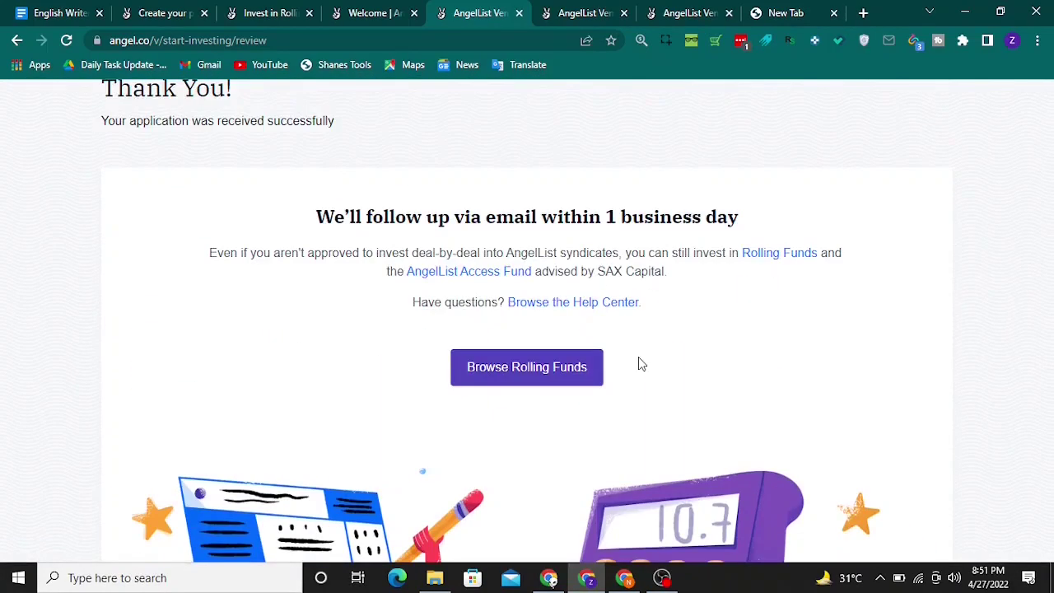